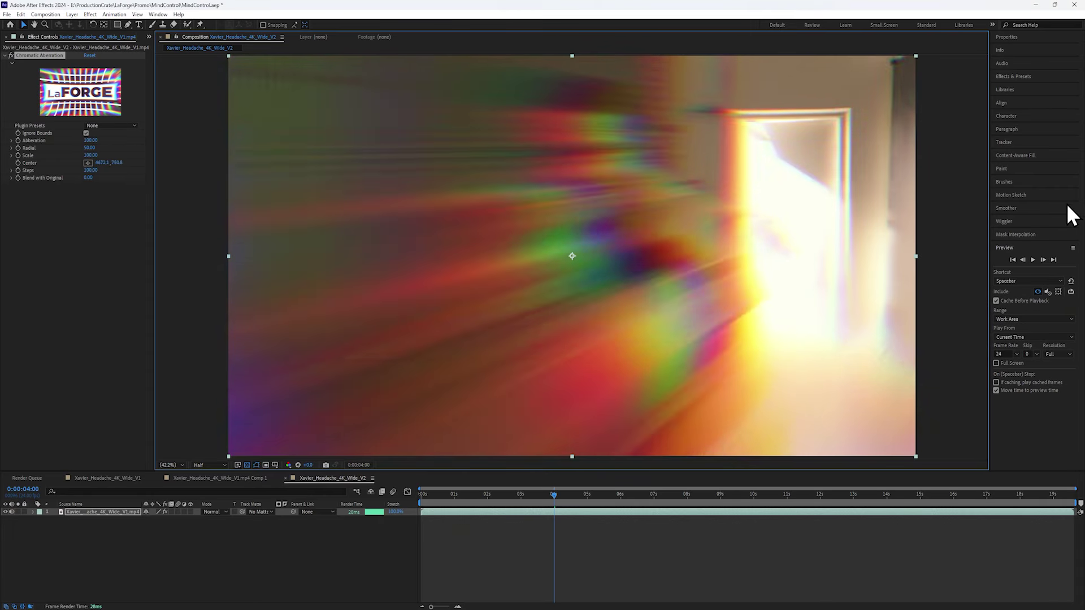
- Reposition the Chromatic Aberration center in the V2 composition and adjust its Radial amount
left_click_drag(1068, 206, 603, 245)
left_click_drag(90, 148, 114, 157)
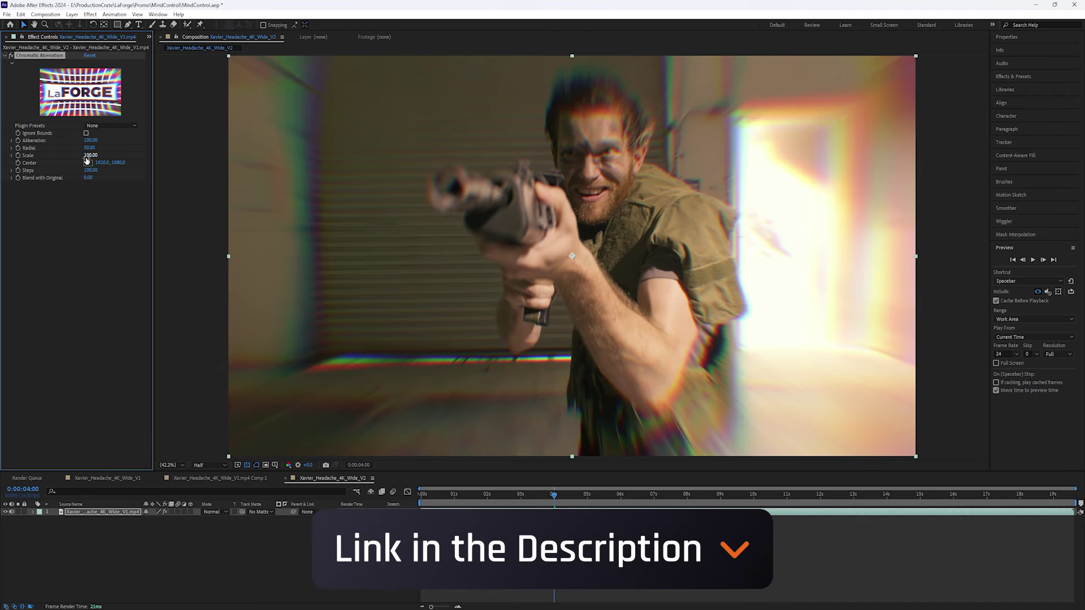
left_click_drag(87, 160, 2, 164)
- Paint Roto Brush strokes over the man, his arms and the rifle to isolate him on the footage layer
left_click_drag(533, 85, 593, 390)
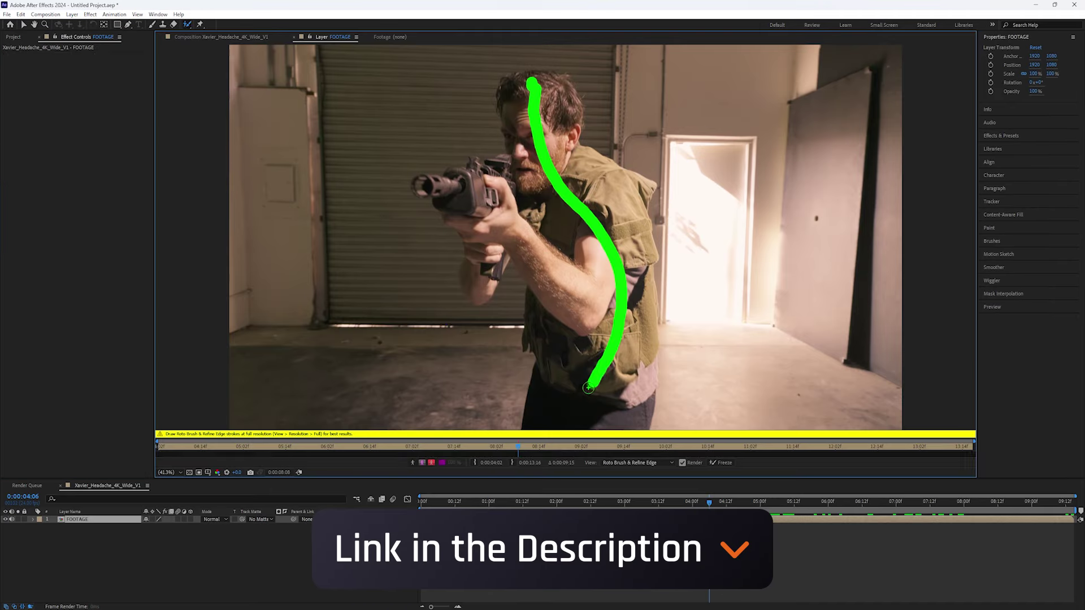
mouse_move(435, 194)
left_mouse_down()
mouse_move(558, 157)
mouse_move(639, 263)
mouse_move(497, 283)
left_mouse_up()
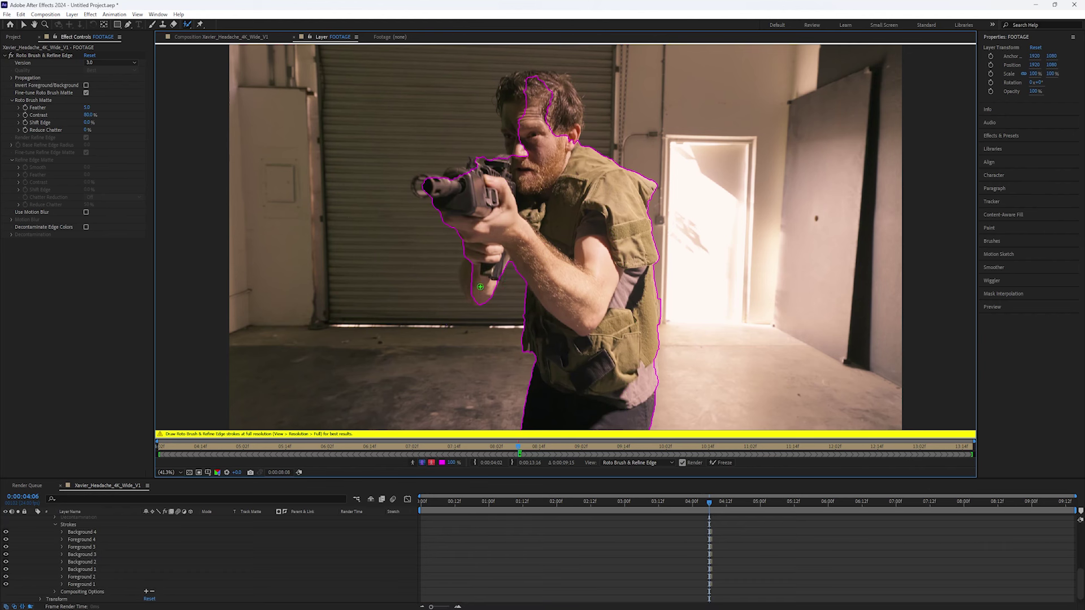
left_click_drag(417, 193, 424, 196)
left_click_drag(454, 174, 503, 157)
left_click_drag(469, 149, 484, 153)
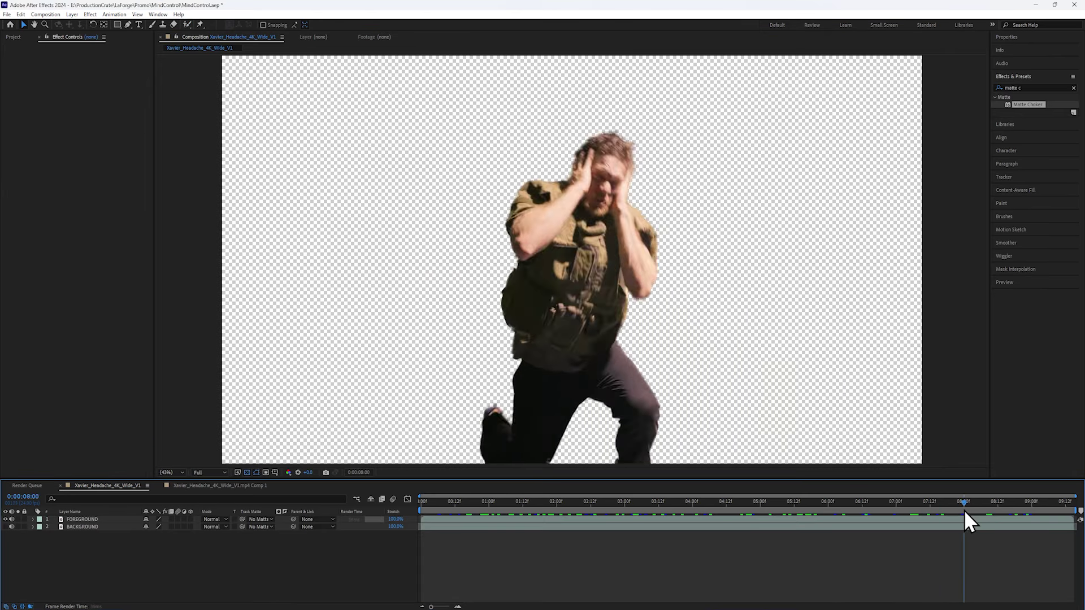
- Go to 0:00:04:09, hide the FOREGROUND layer and show the BACKGROUND layer
left_click_drag(964, 509, 717, 522)
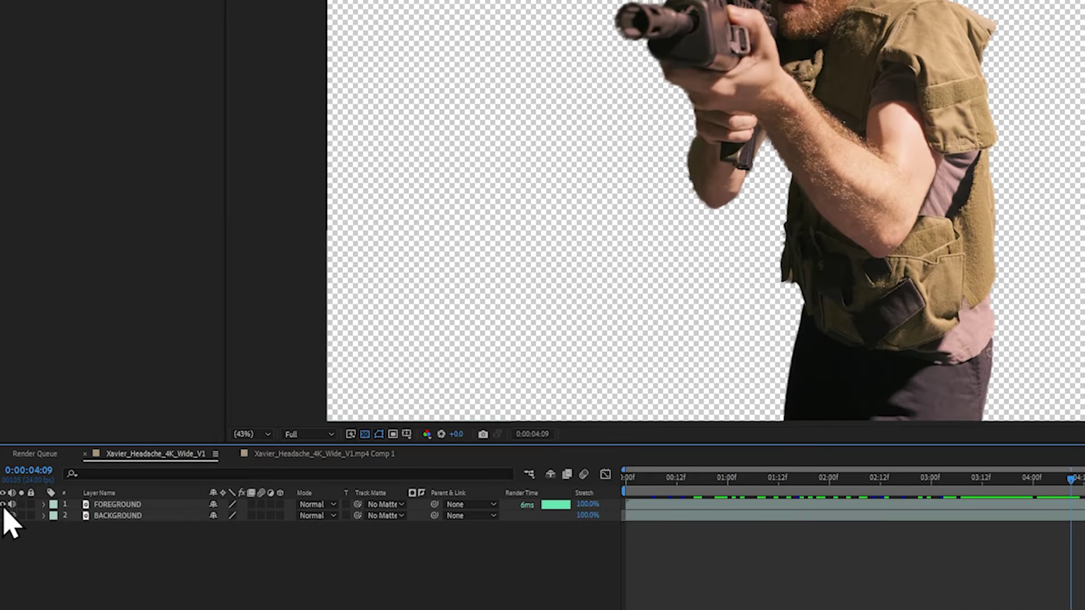
left_click(4, 504)
left_click(4, 515)
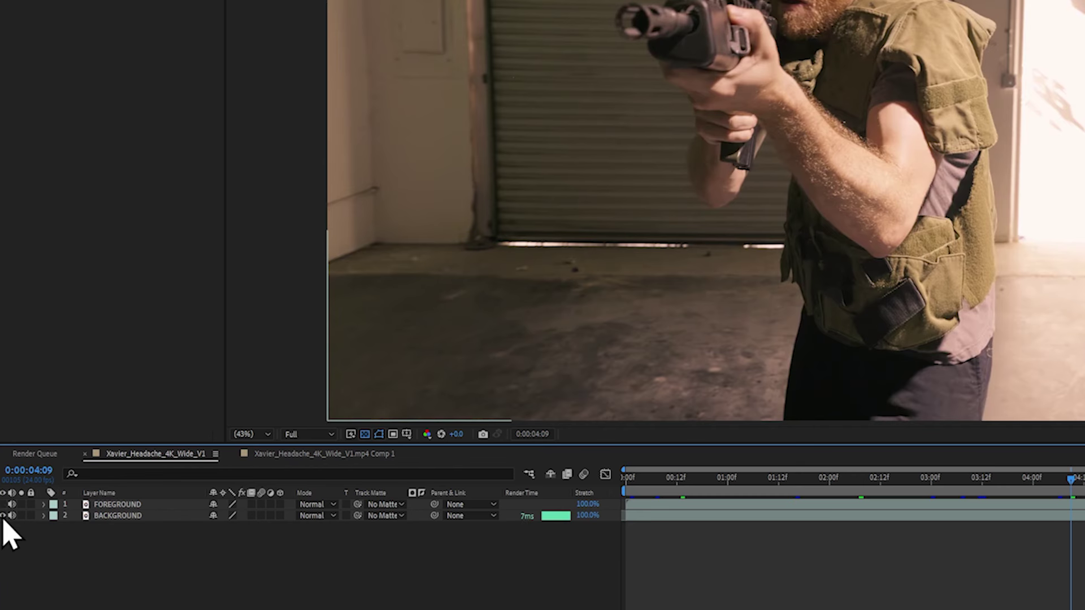
- Duplicate the BACKGROUND layer and apply the Set Matte effect to the copy
left_click(127, 519)
key("ctrl+d")
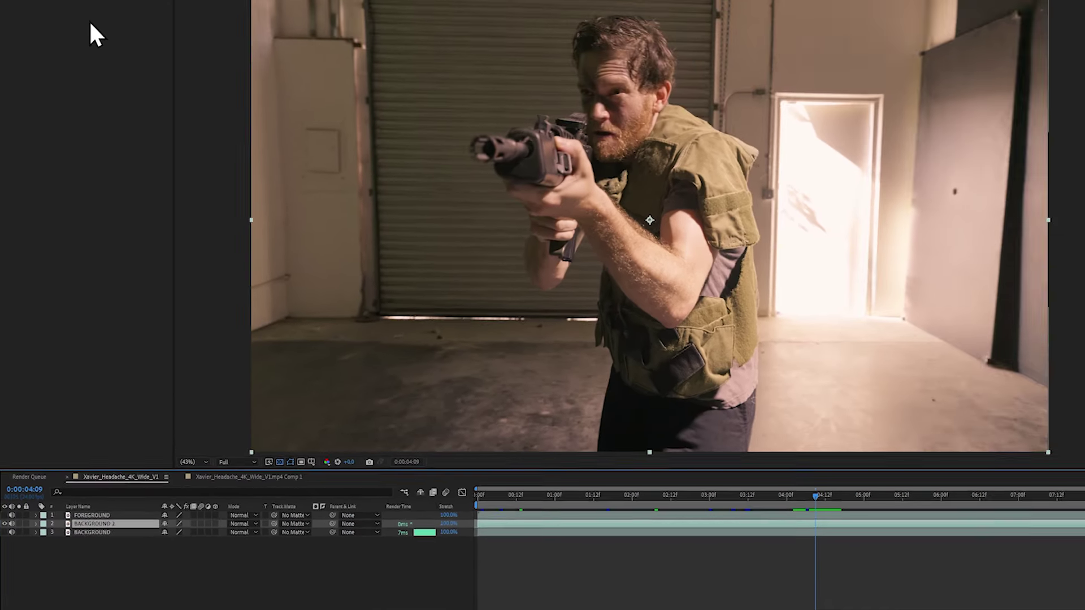
right_click(80, 86)
mouse_move(101, 176)
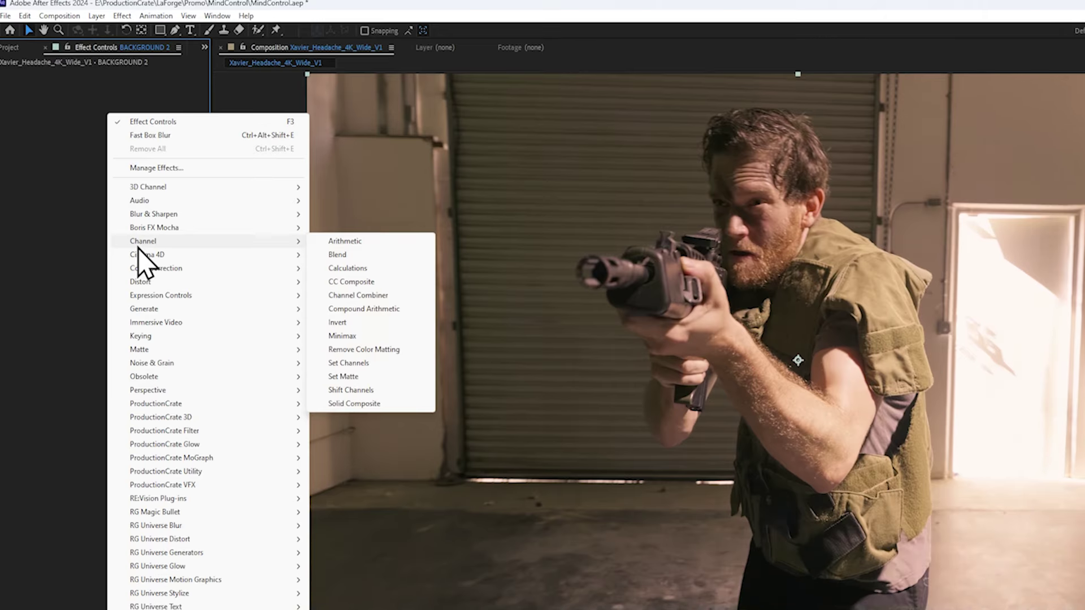
left_click(343, 377)
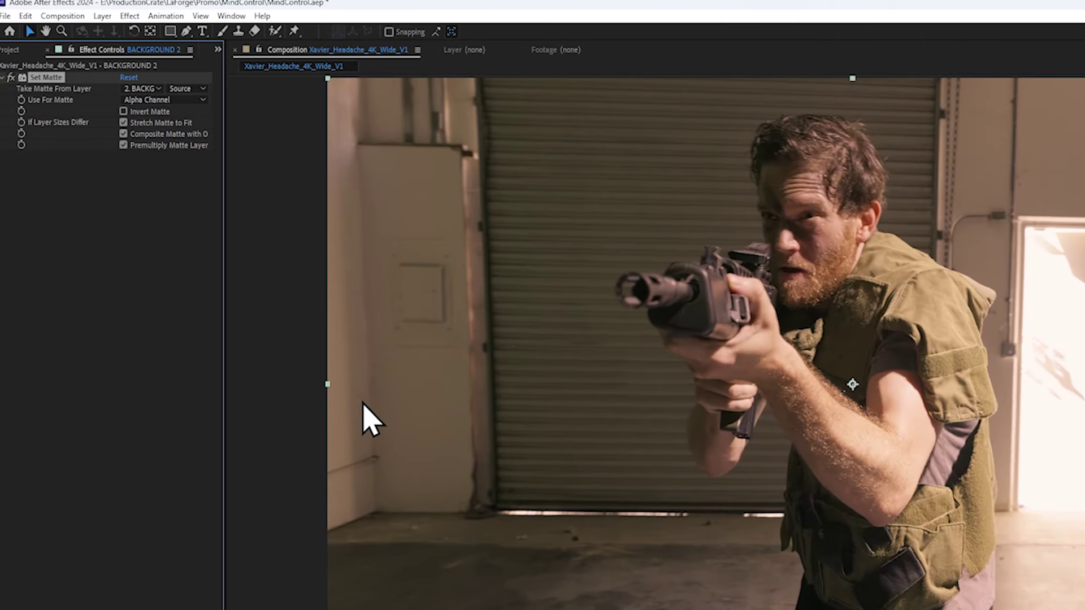
- Set the matte source to the FOREGROUND layer with Effects & Masks and invert the matte
left_click(151, 90)
left_click(178, 123)
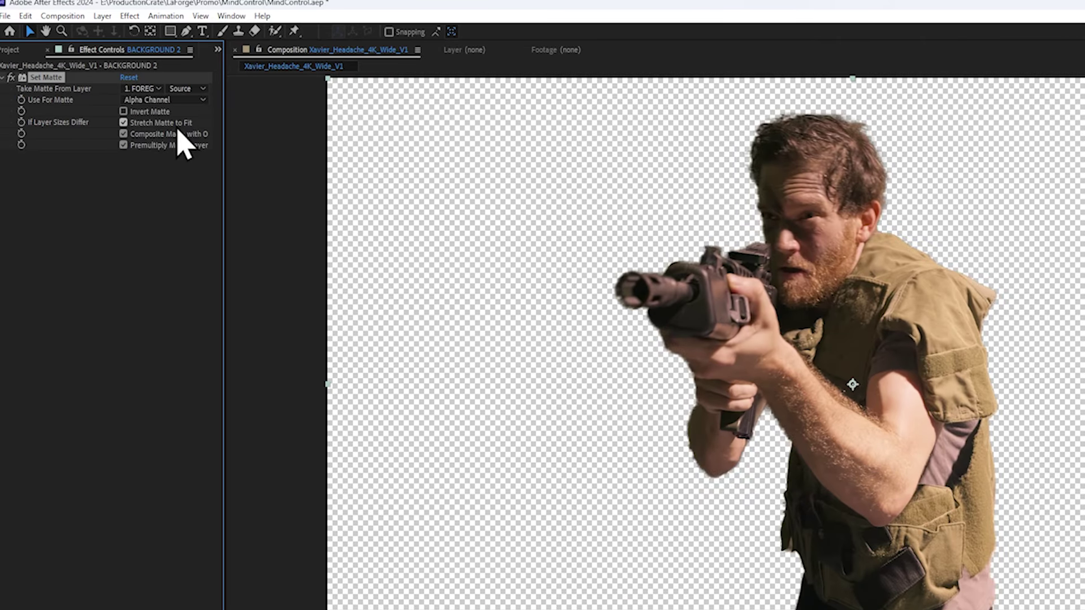
left_click(191, 92)
left_click(202, 133)
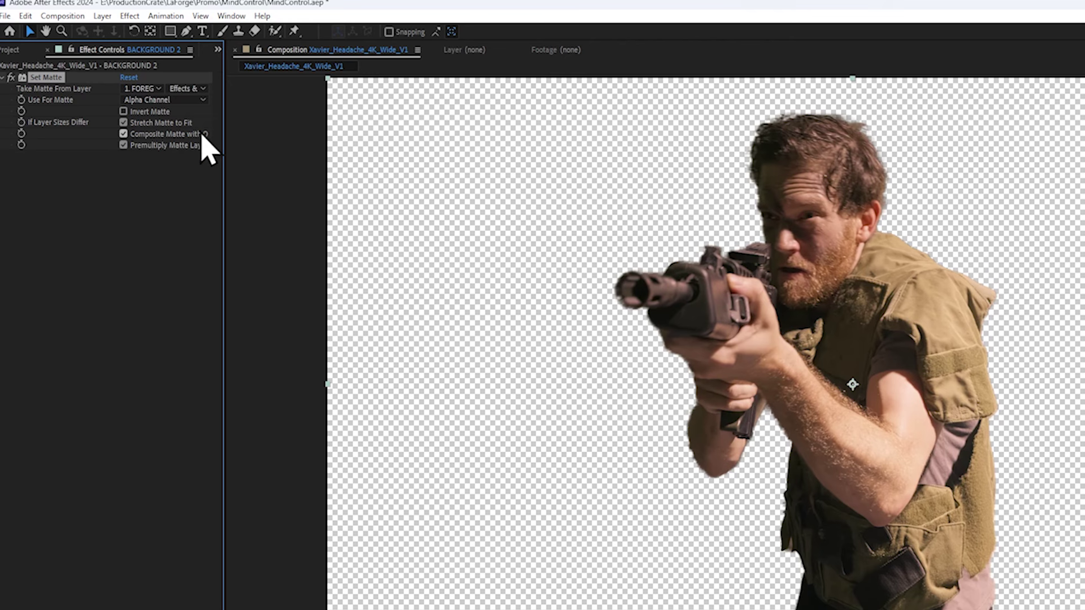
left_click(123, 111)
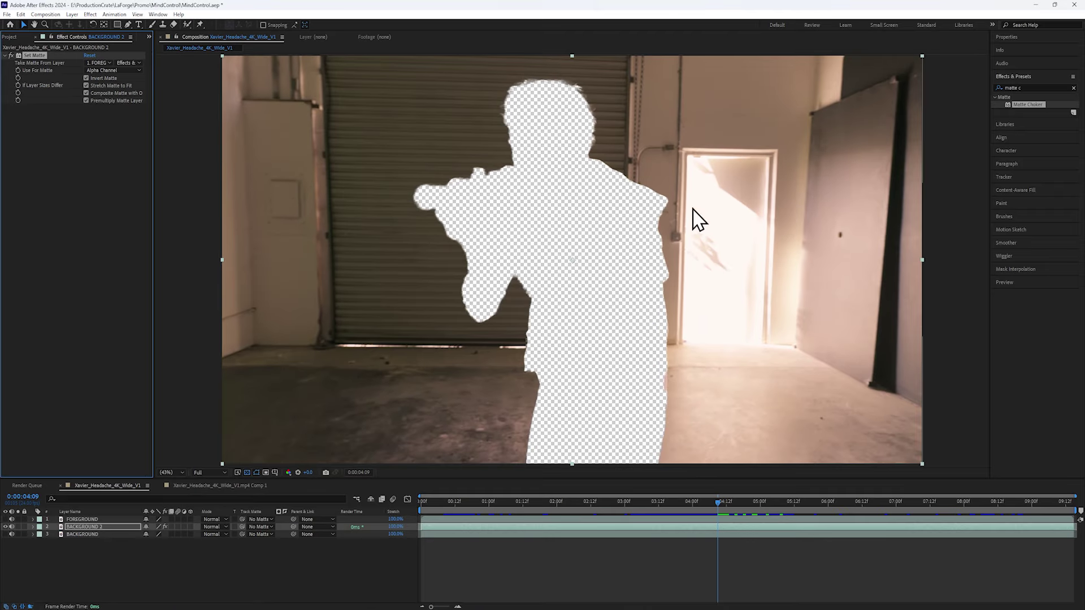
- Go to 0:00:04:06 and create a new adjustment layer above BACKGROUND 2
mouse_move(719, 513)
left_mouse_down()
mouse_move(524, 501)
mouse_move(815, 500)
mouse_move(708, 501)
left_mouse_up()
mouse_move(718, 513)
left_mouse_down()
mouse_move(677, 500)
mouse_move(709, 501)
left_mouse_up()
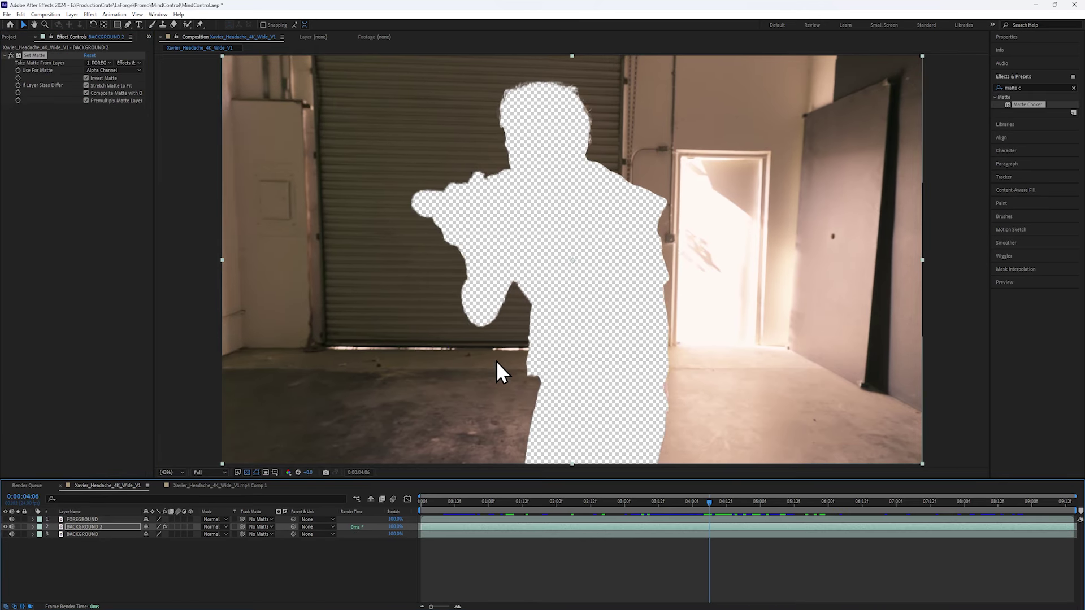
left_click(72, 14)
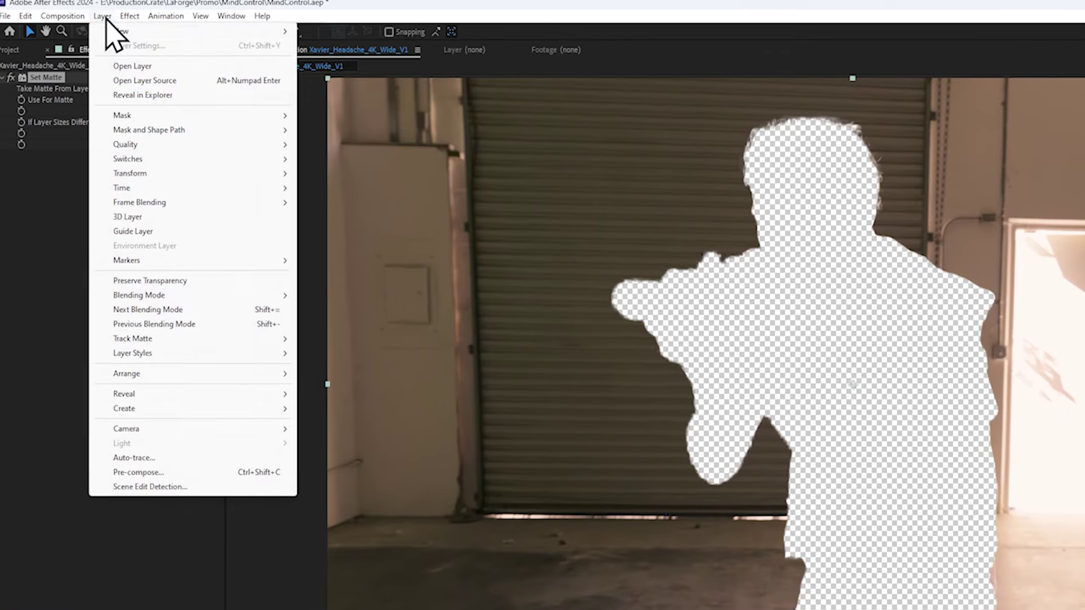
mouse_move(84, 24)
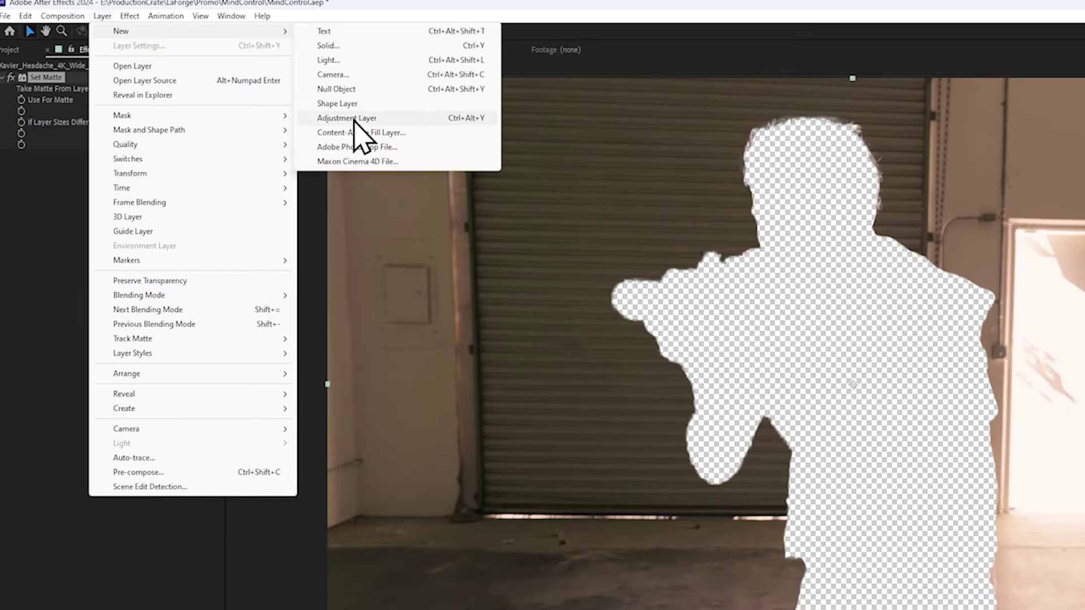
left_click(354, 118)
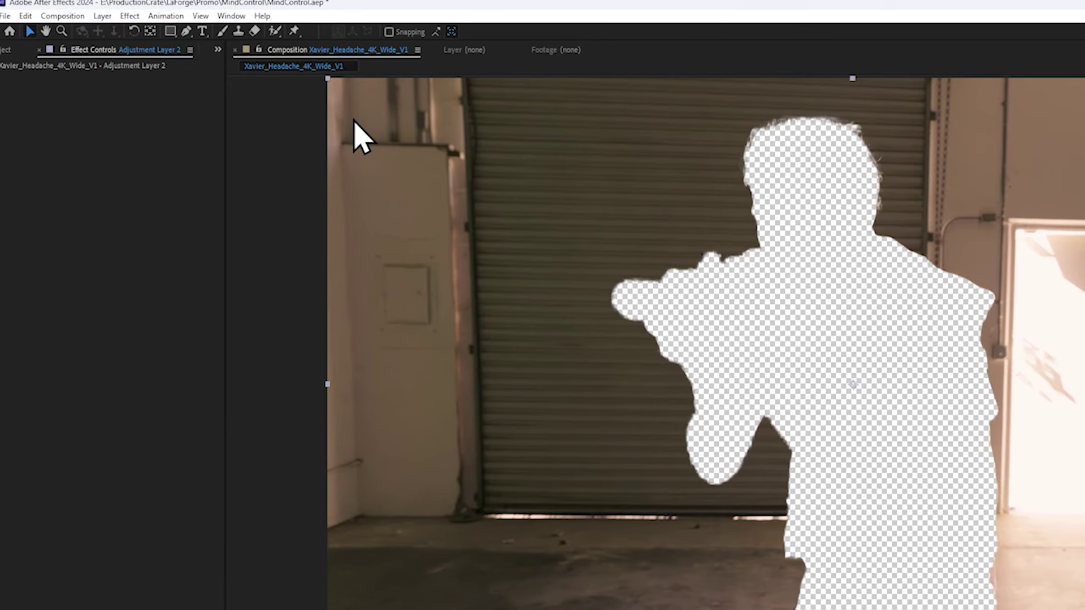
- Apply Curves to the adjustment layer and raise the Alpha channel's lowest point to maximum
right_click(109, 134)
mouse_move(295, 310)
left_click(389, 526)
left_click(138, 91)
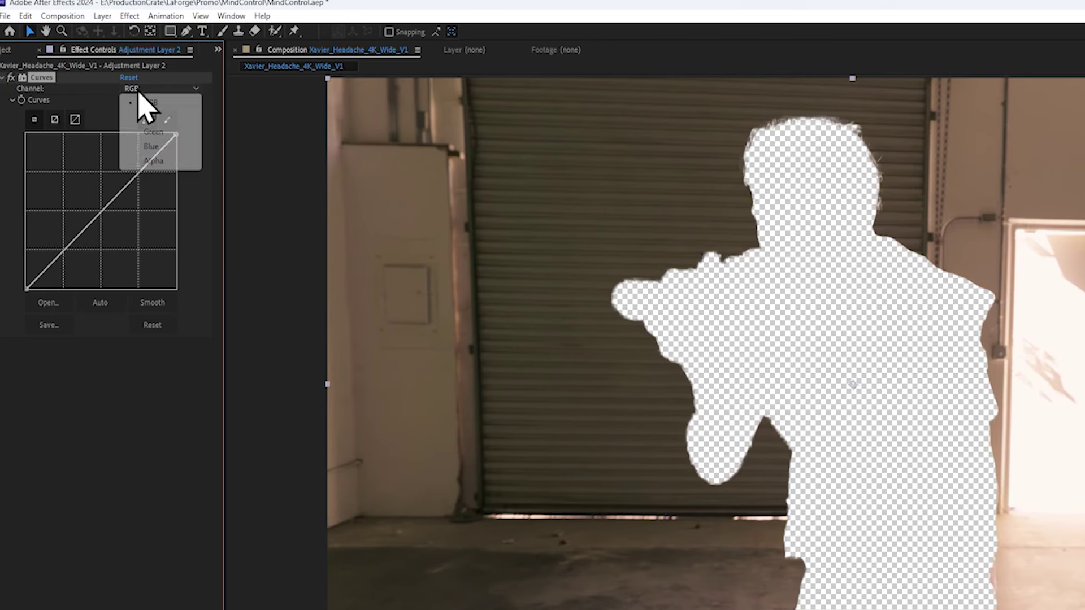
left_click(153, 161)
left_click_drag(26, 288, 27, 135)
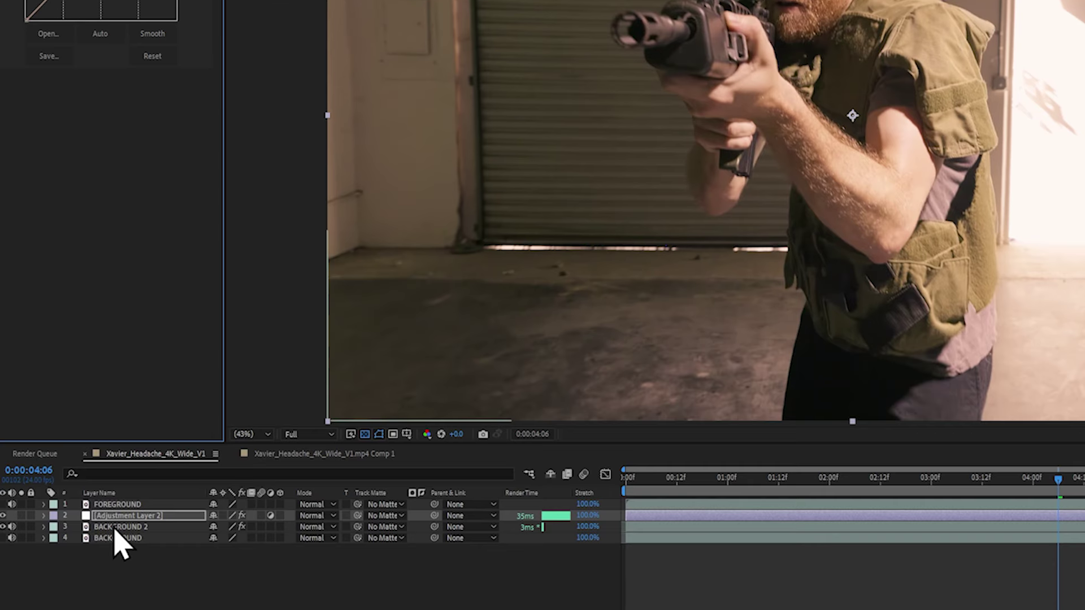
- Duplicate the matted BACKGROUND 2 layer
left_click(115, 528)
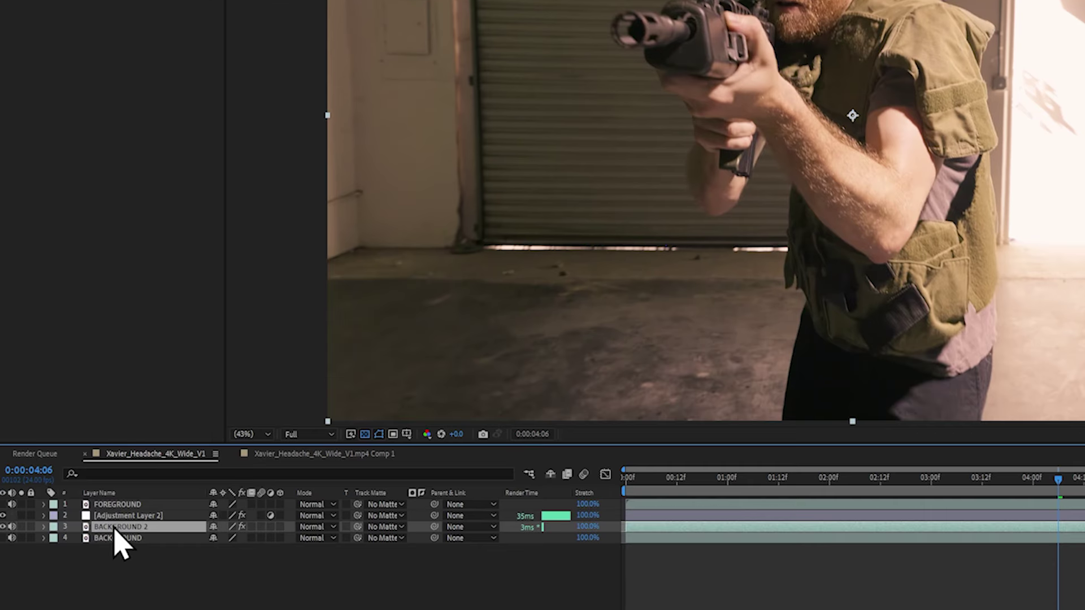
key("ctrl+d")
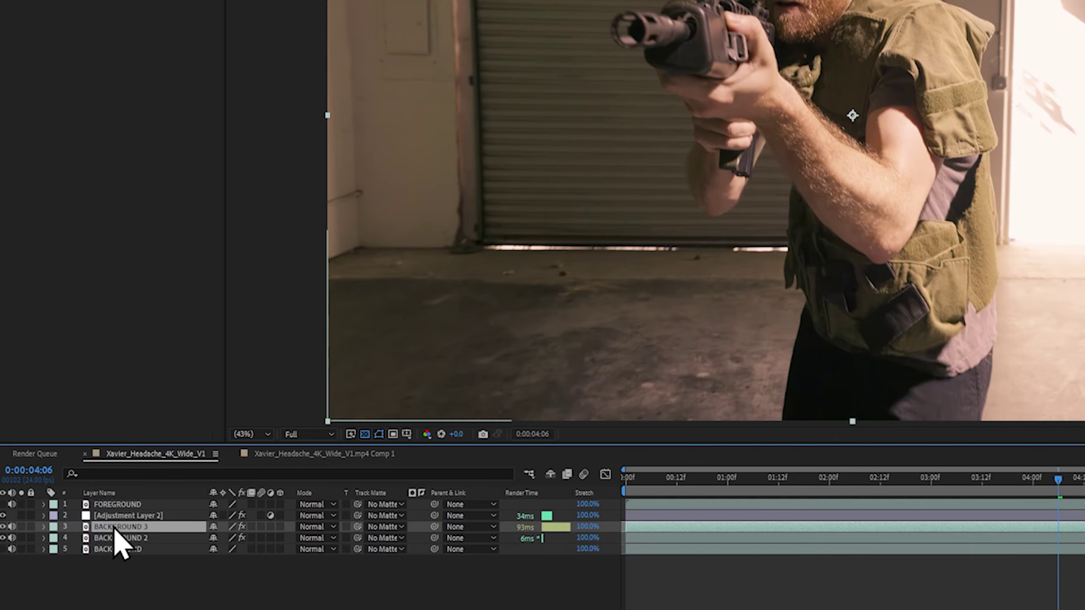
- Apply Fast Box Blur to the BACKGROUND 2 layer and duplicate the blurred layer
left_click(107, 538)
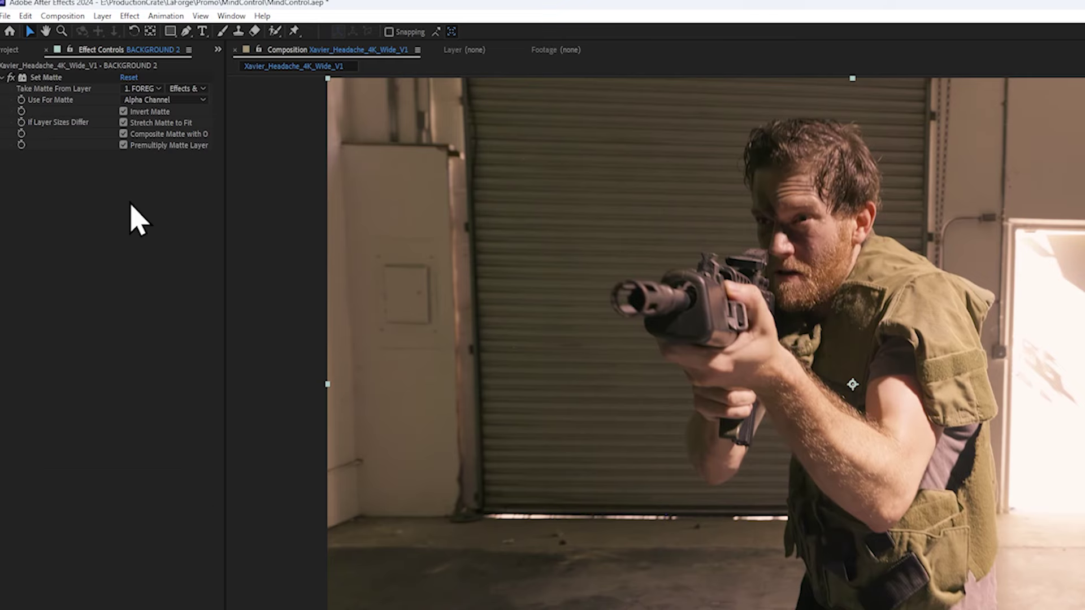
right_click(67, 178)
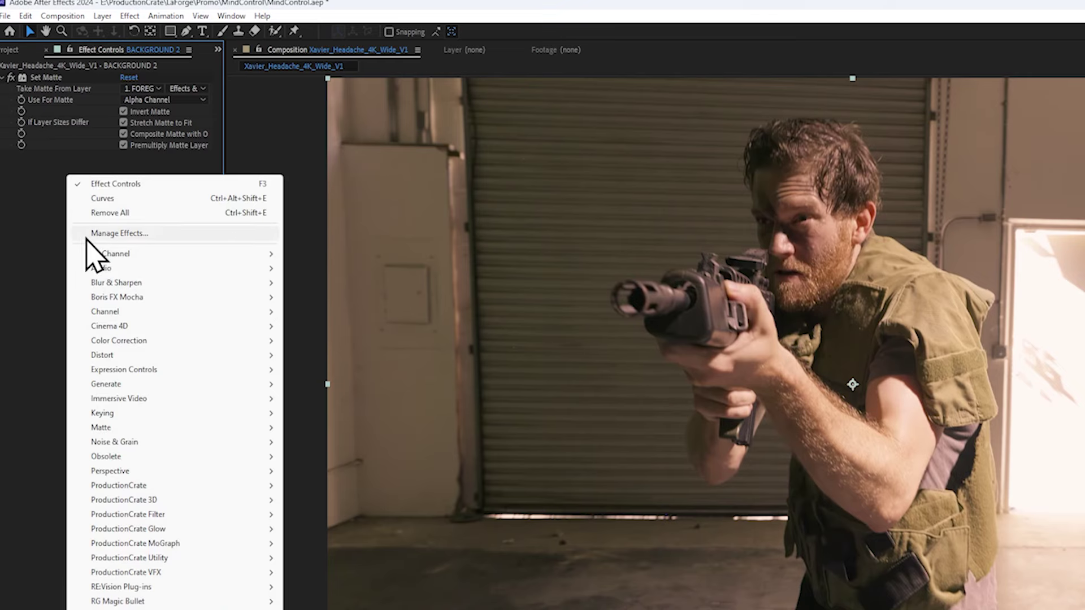
mouse_move(116, 288)
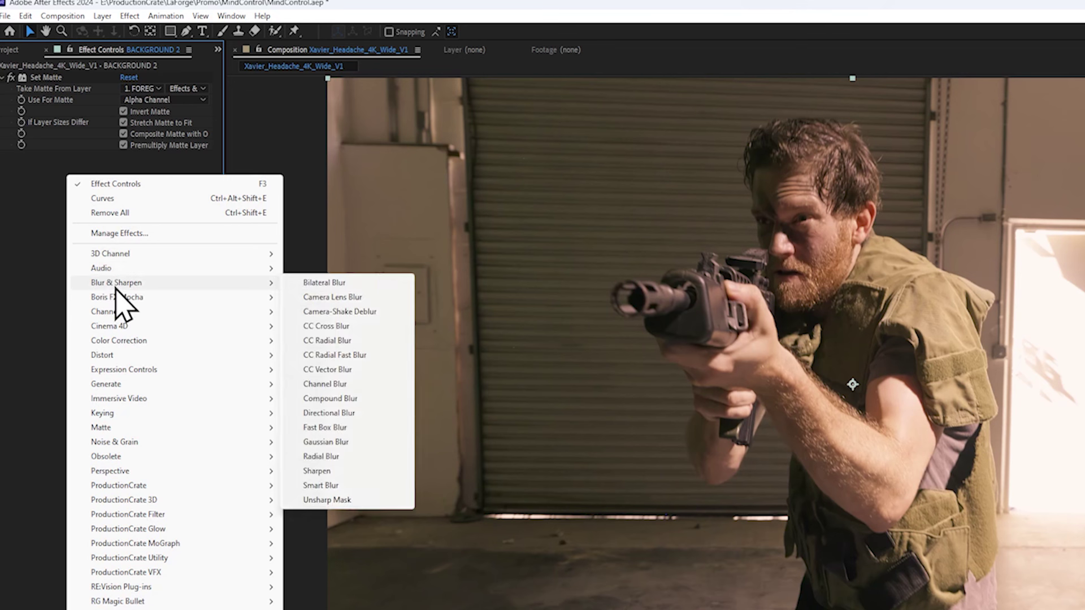
left_click(322, 429)
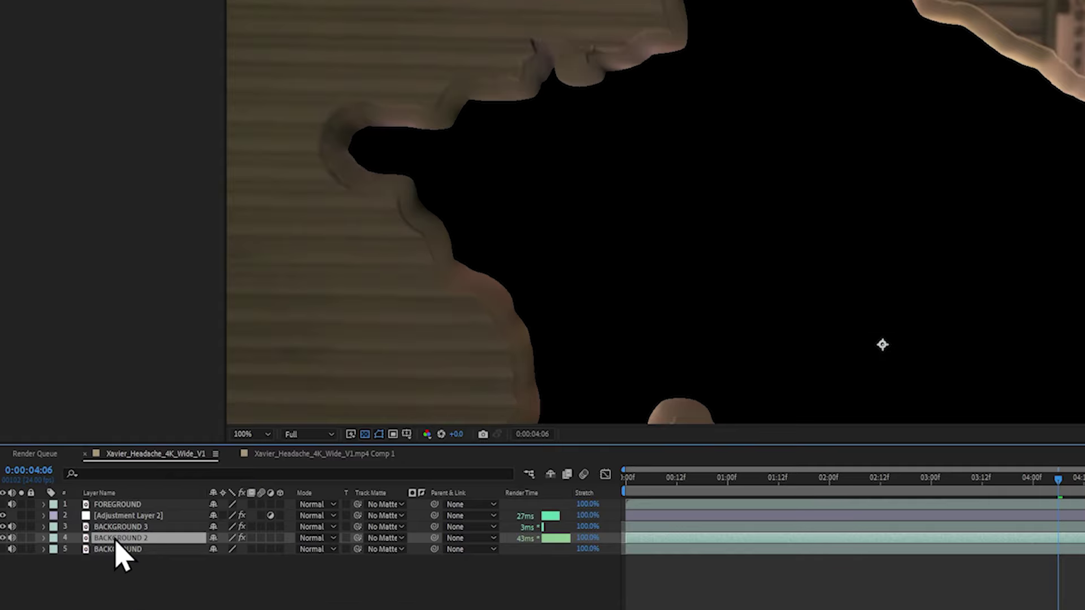
key("ctrl+d")
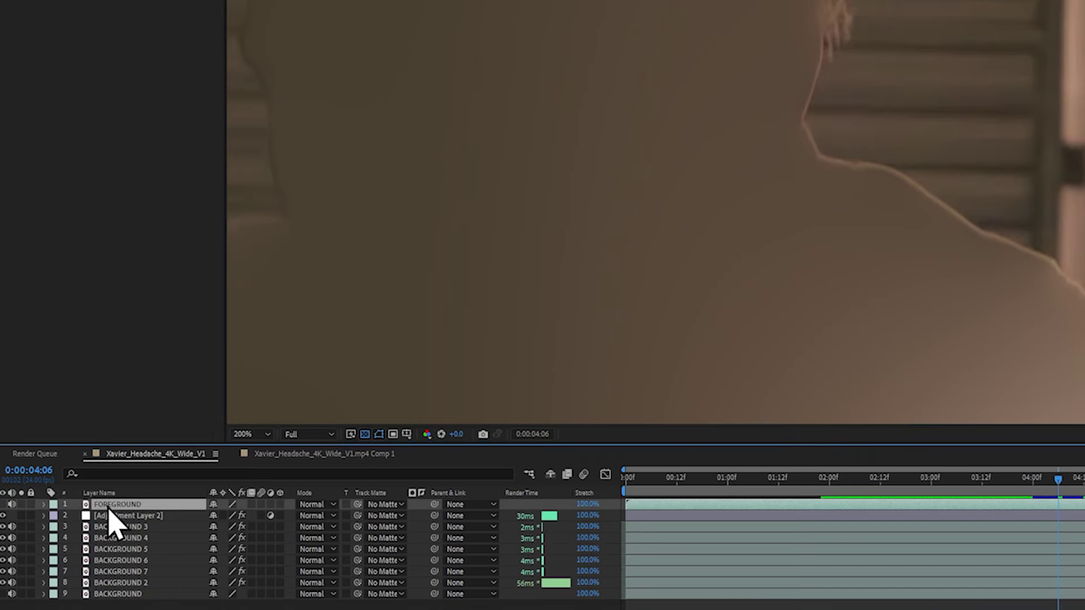
- Duplicate the FOREGROUND layer and apply the Matte Choker effect to the original beneath the copy
key("ctrl+d")
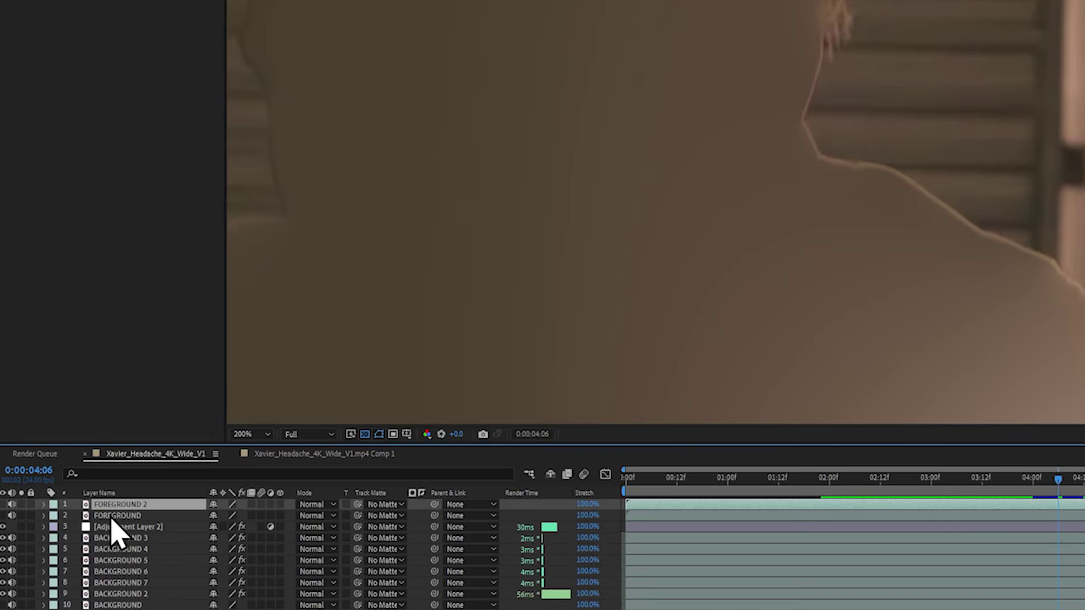
left_click(112, 516)
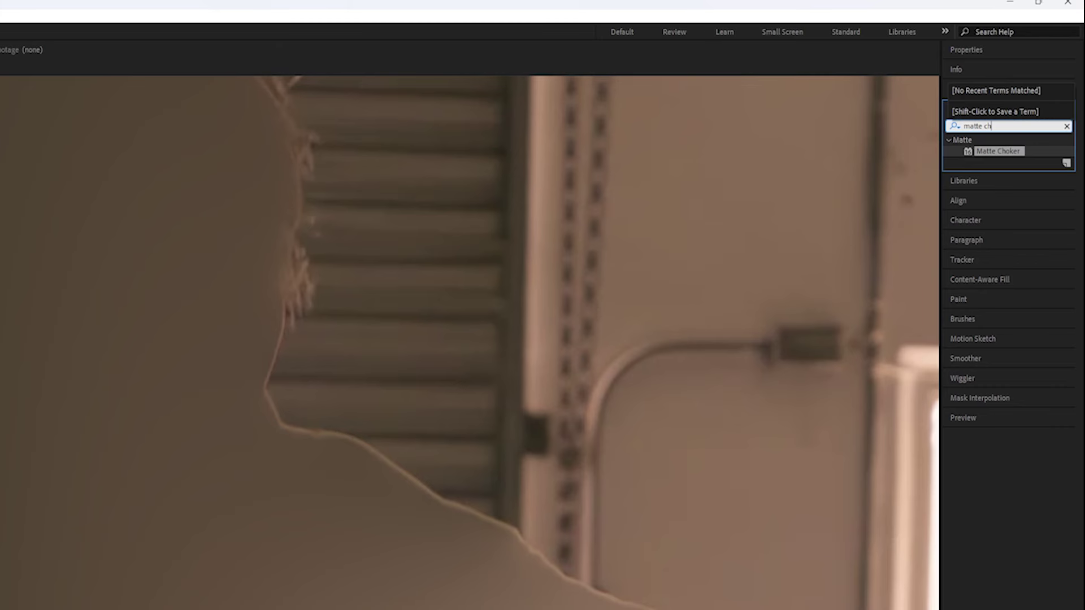
left_click_drag(999, 151, 110, 142)
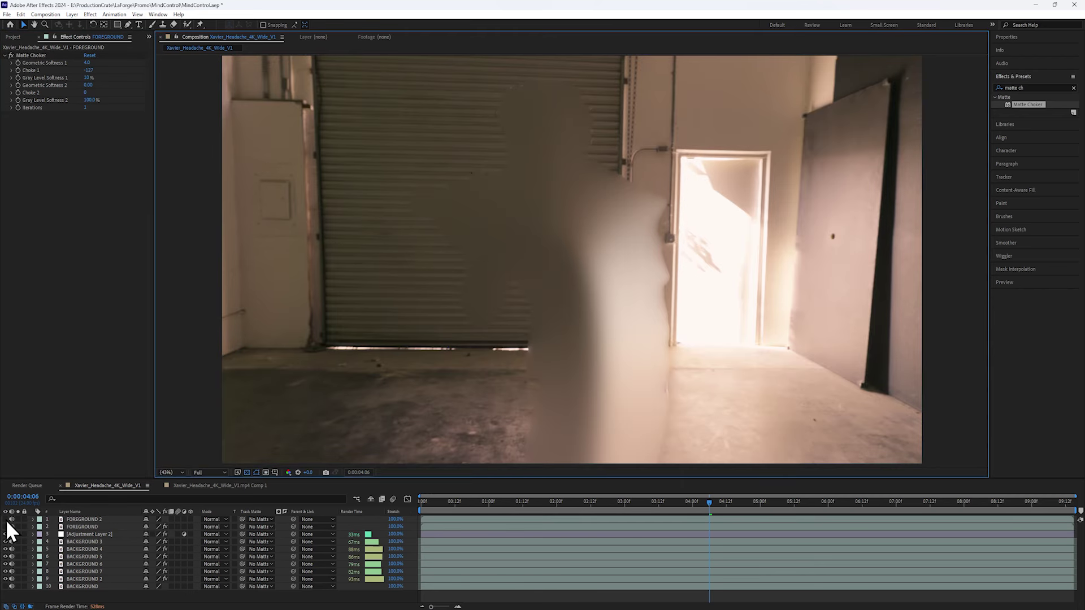
- Turn on the visibility of the FOREGROUND 2 layer and select it
left_click(6, 519)
left_click(84, 519)
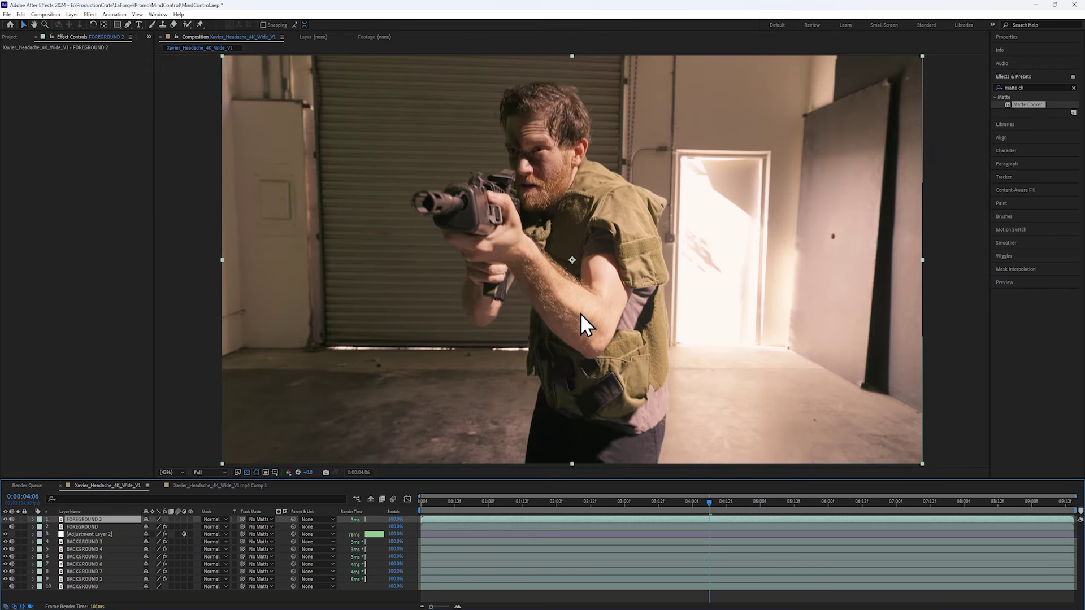
mouse_move(598, 290)
left_mouse_down()
mouse_move(650, 327)
mouse_move(705, 344)
mouse_move(564, 294)
mouse_move(630, 293)
mouse_move(593, 291)
mouse_move(613, 288)
left_mouse_up()
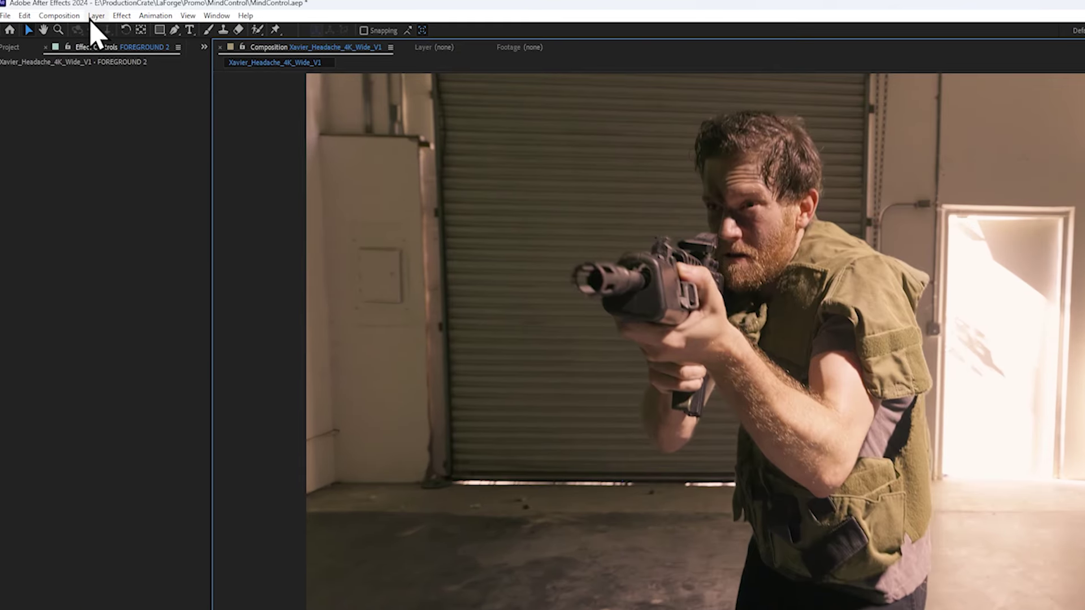
- Create a new adjustment layer and rename it WARPING
left_click(72, 14)
mouse_move(167, 28)
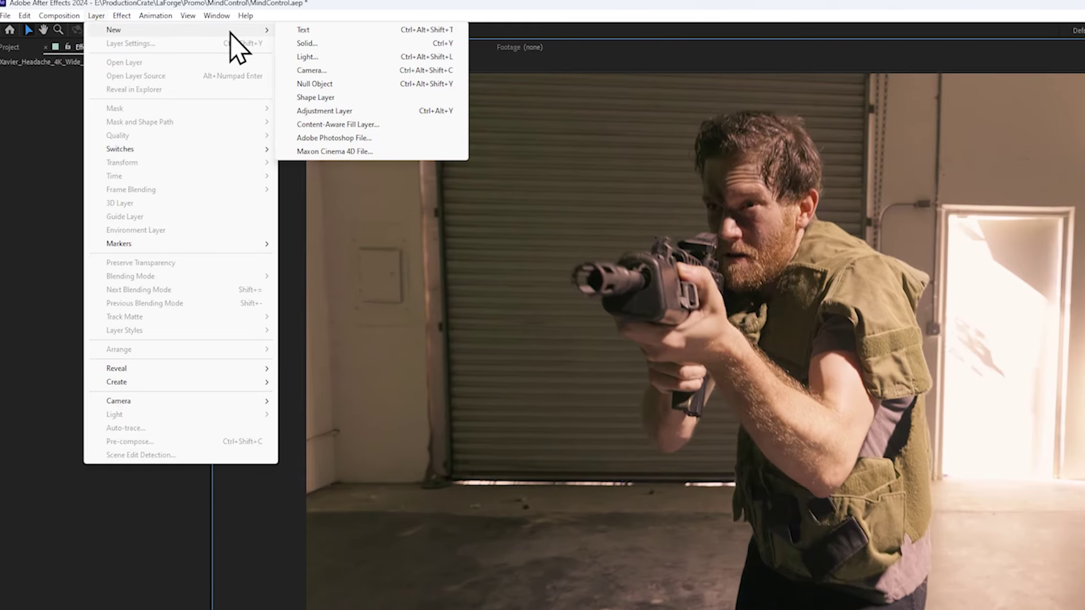
left_click(339, 111)
right_click(129, 520)
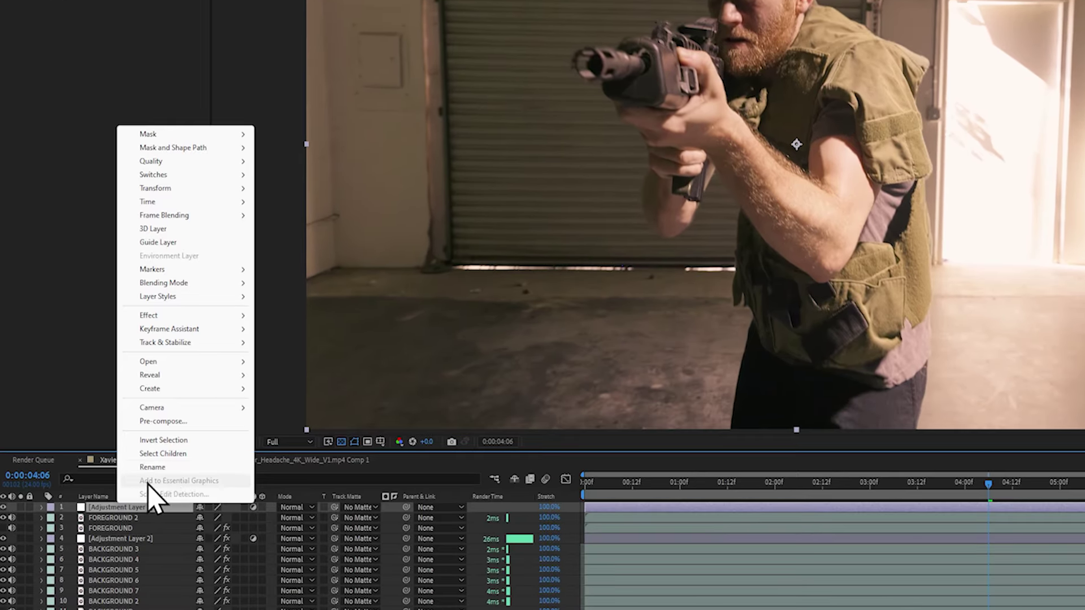
left_click(152, 467)
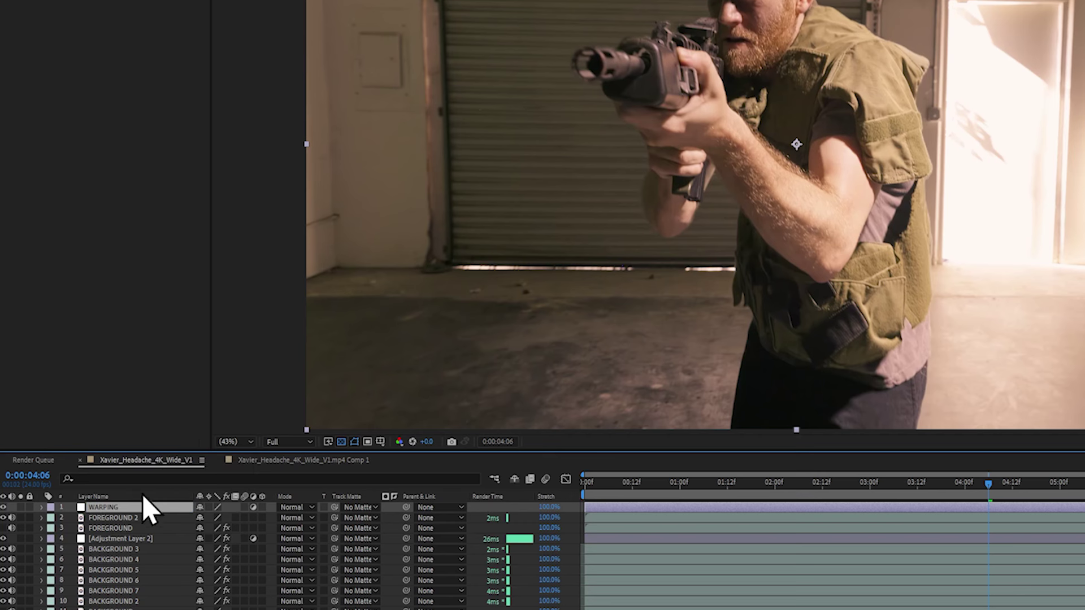
- Move the WARPING layer below both FOREGROUND layers, directly above Adjustment Layer 2
left_click_drag(107, 511, 111, 538)
key("Caps_Lock")
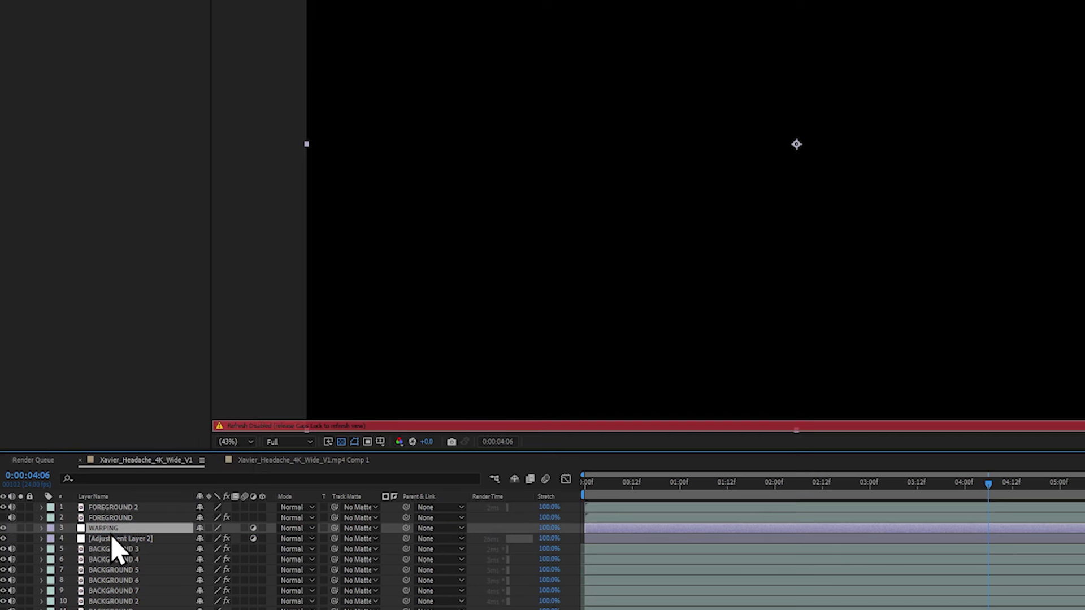
key("Caps_Lock")
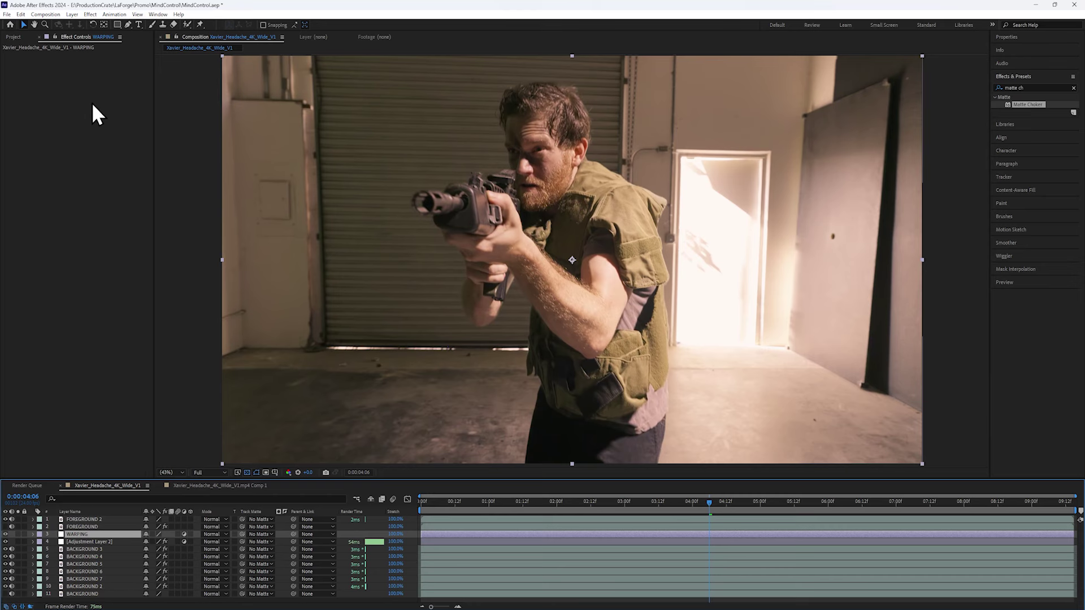
- Apply the ProductionCrate Filter effect Chromatic Aberration to the WARPING layer
right_click(96, 82)
mouse_move(148, 308)
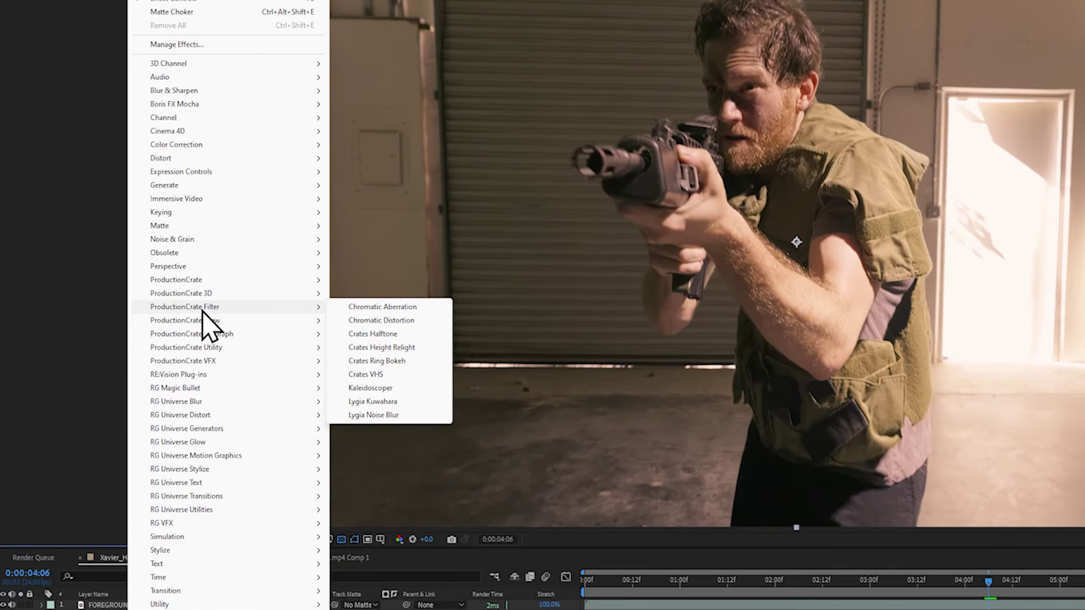
left_click(382, 307)
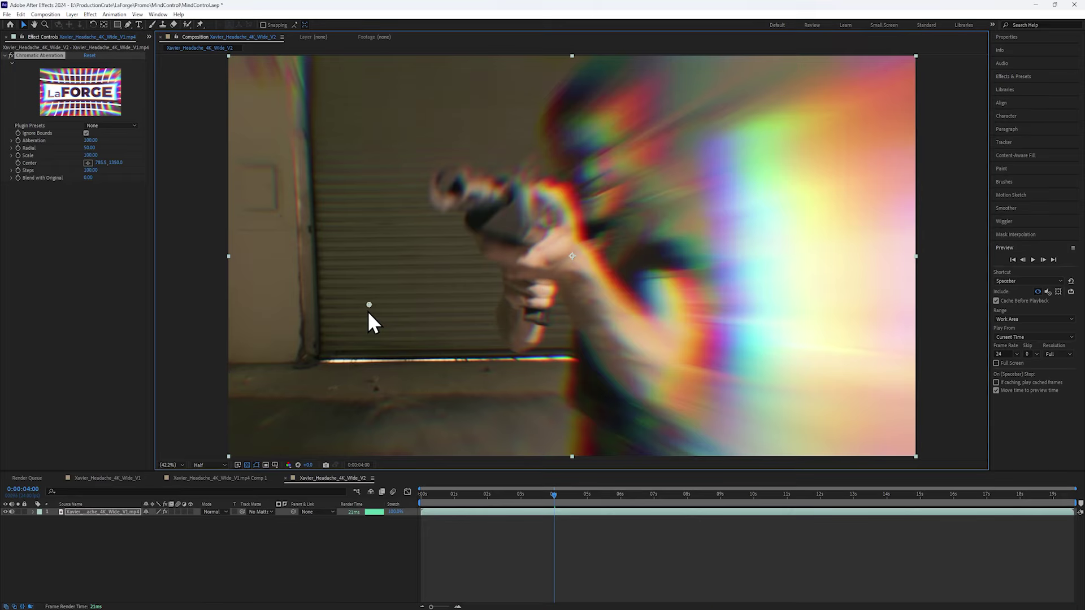
- Move the WARPING layer's Chromatic Aberration center toward the frame's upper-right area while trying other Radial and Scale amounts
left_click_drag(368, 317, 603, 245)
left_click_drag(89, 148, 113, 157)
left_click_drag(603, 246, 698, 160)
mouse_move(91, 155)
left_mouse_down()
mouse_move(218, 165)
mouse_move(17, 164)
mouse_move(178, 188)
left_mouse_up()
left_click_drag(572, 256, 592, 178)
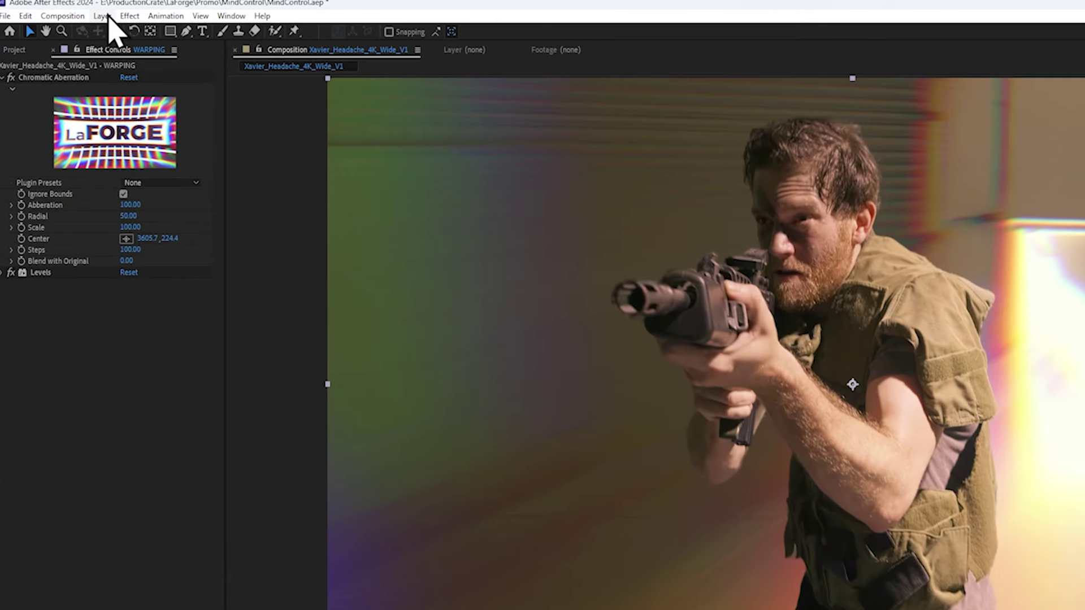
- Create a new null object in the composition
left_click(74, 14)
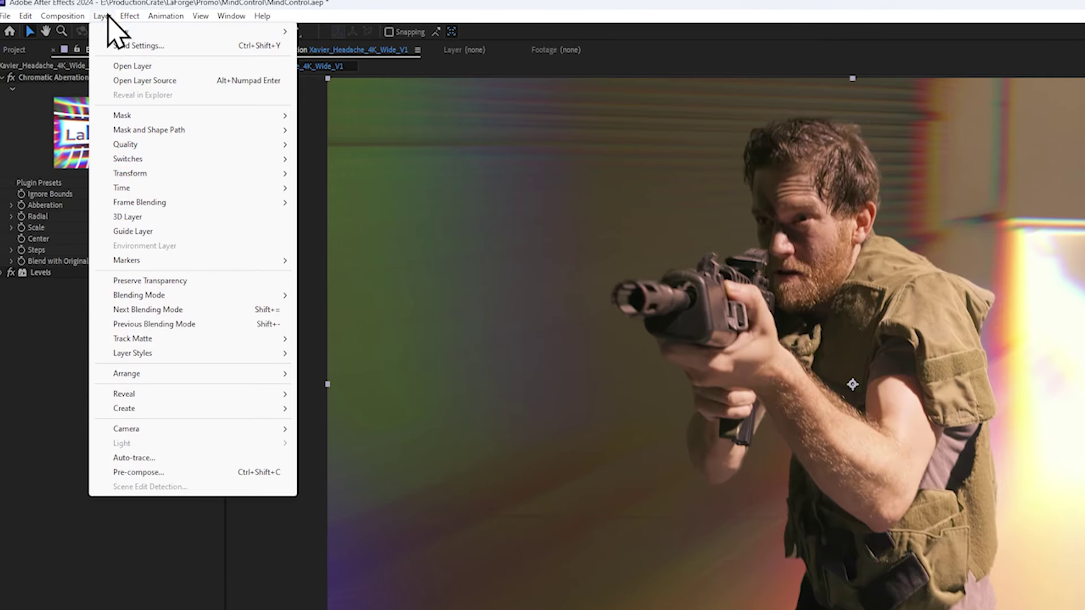
mouse_move(83, 26)
left_click(355, 89)
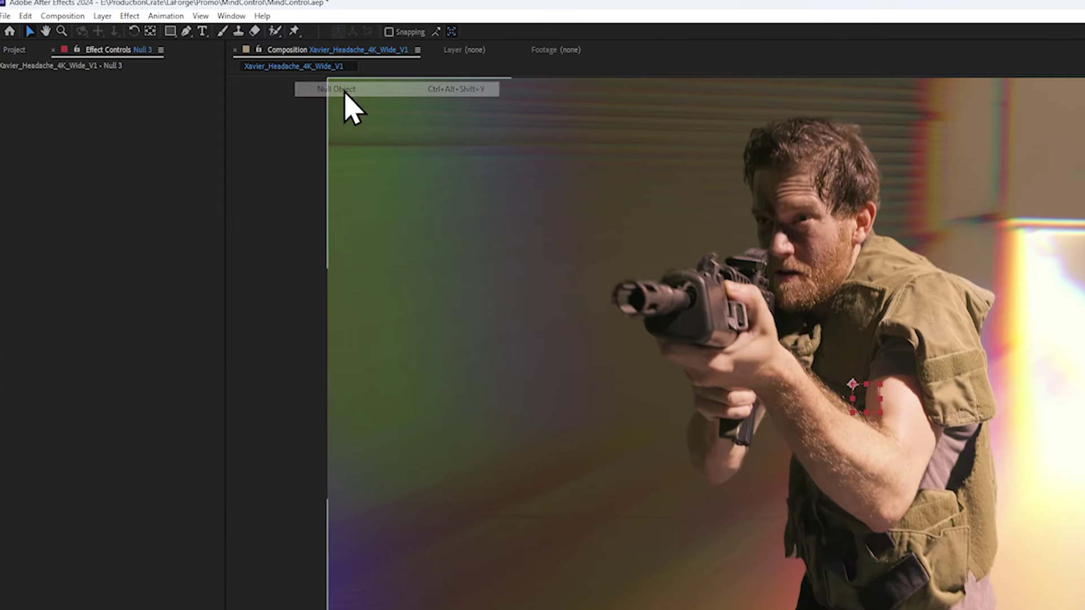
- Add a Slider Control effect to the null and rename it Wiggle Strength
right_click(116, 122)
mouse_move(178, 314)
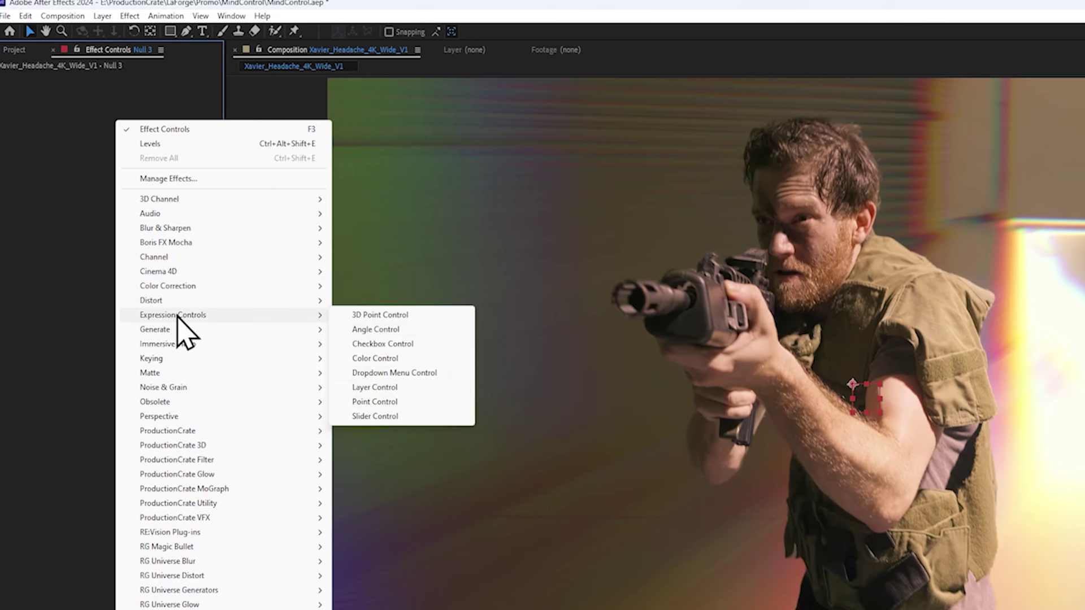
left_click(392, 416)
right_click(42, 77)
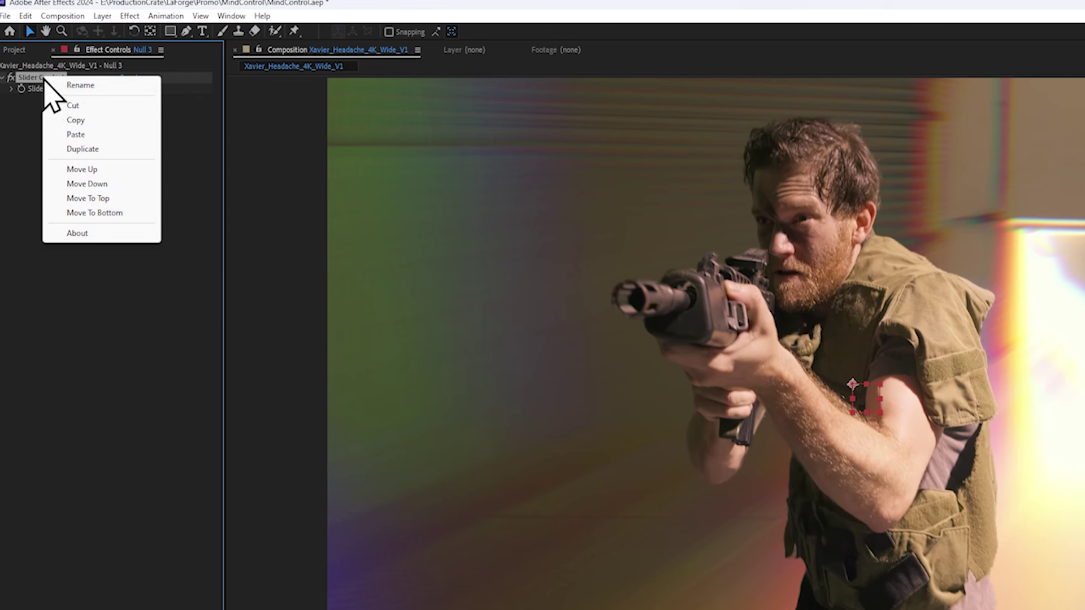
left_click(51, 82)
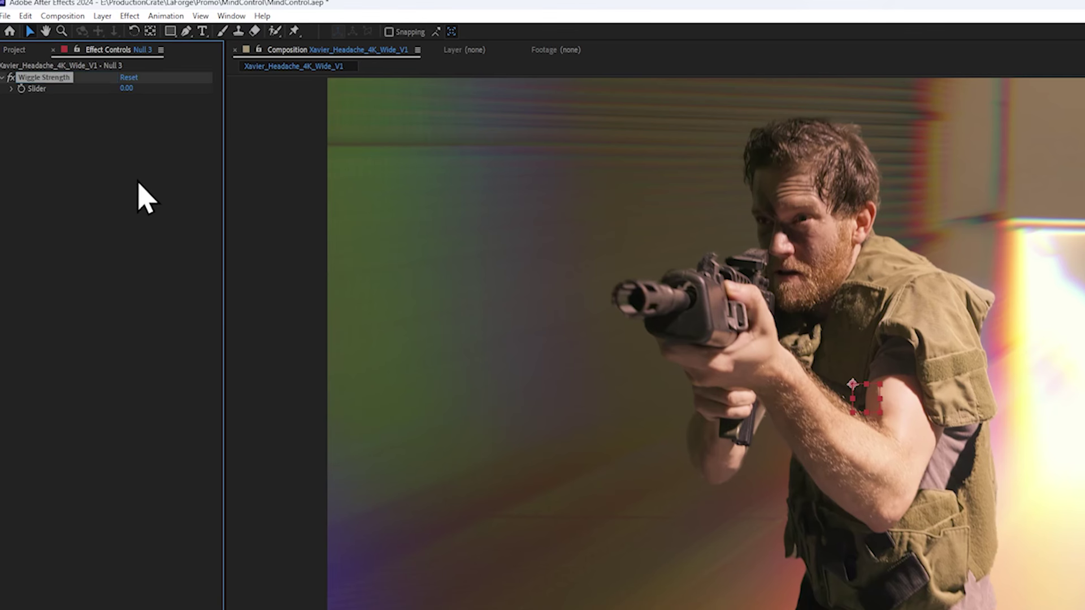
- Add a second Slider Control effect to the null and rename it Strength
right_click(42, 121)
mouse_move(107, 314)
left_click(298, 415)
right_click(34, 99)
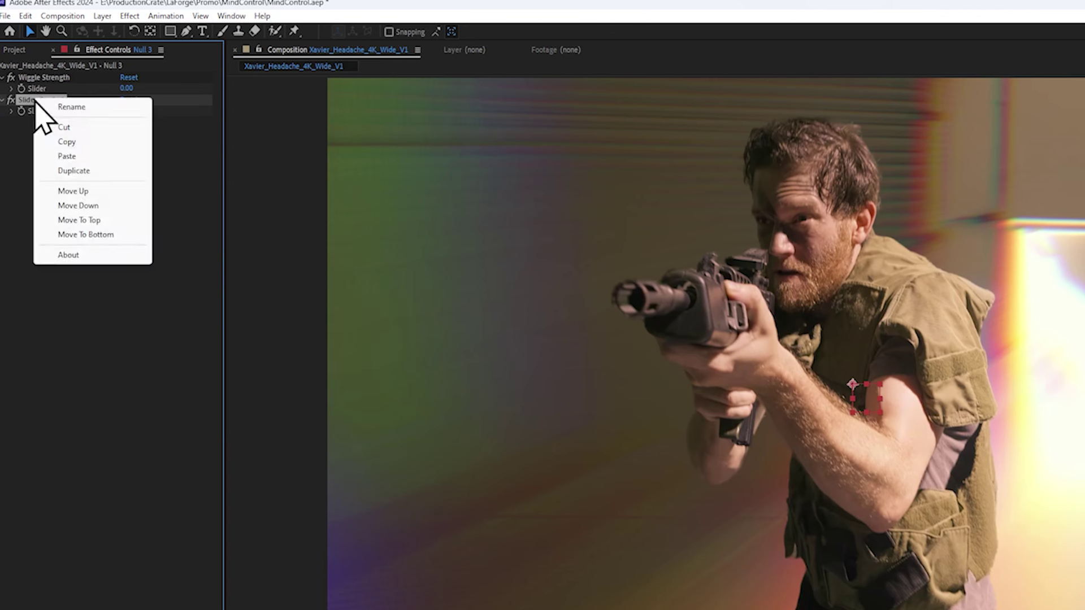
left_click(67, 107)
type("Stre")
type("ngth")
key("Return")
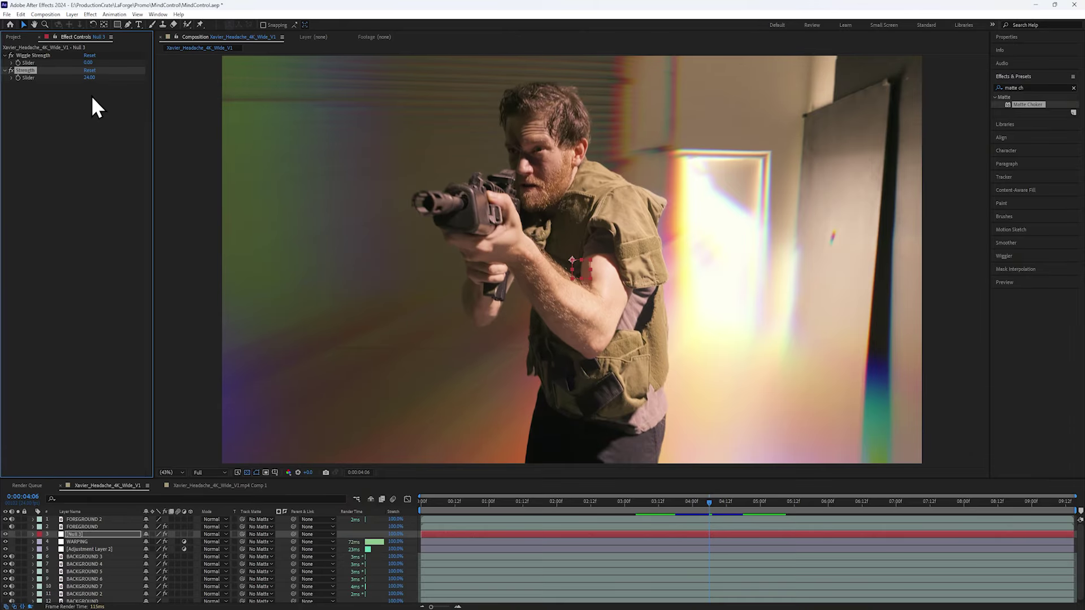
- Enable expressions on the Aberration and Center properties of the WARPING layer's Chromatic Aberration
left_click(83, 541)
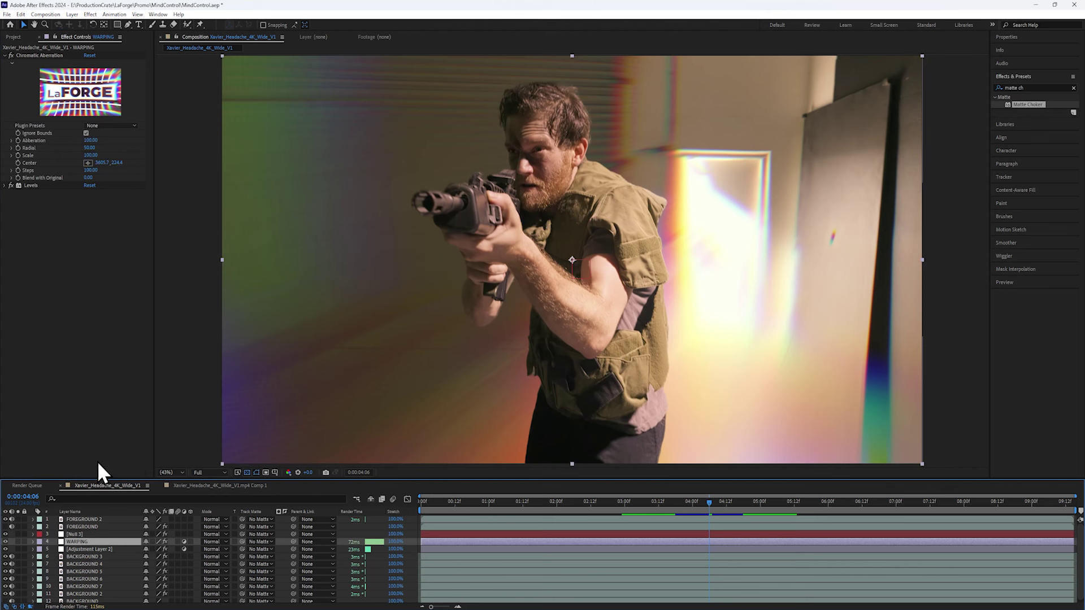
left_click(18, 140, "alt")
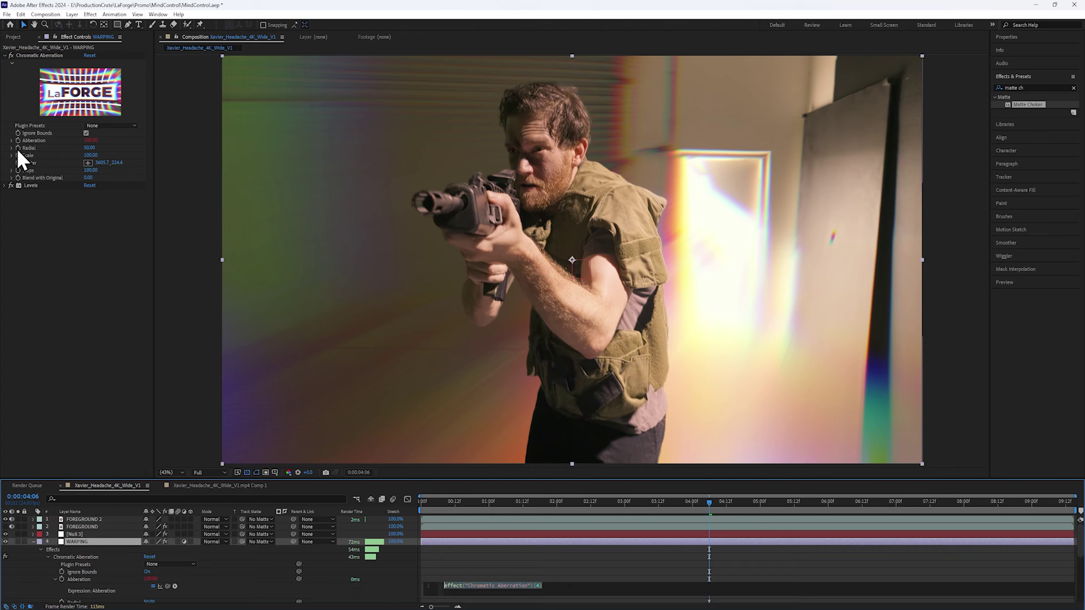
left_click(18, 163, "alt")
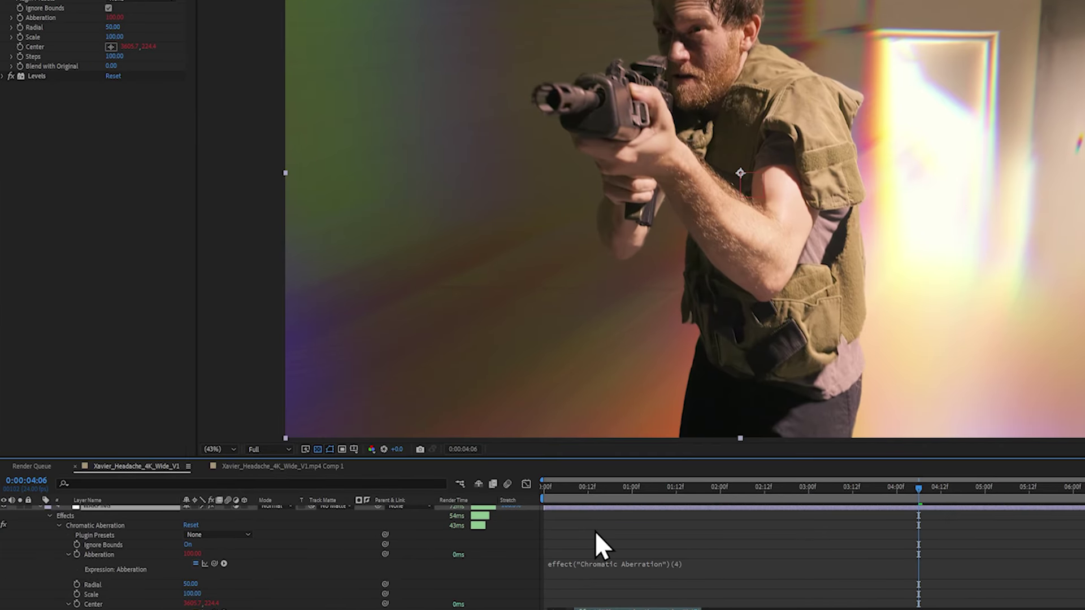
- Set WARPING's Center expression to a wiggle with frequency 40 and its amount linked to Null 3's Wiggle Strength slider
scroll(596, 532, "down", 1)
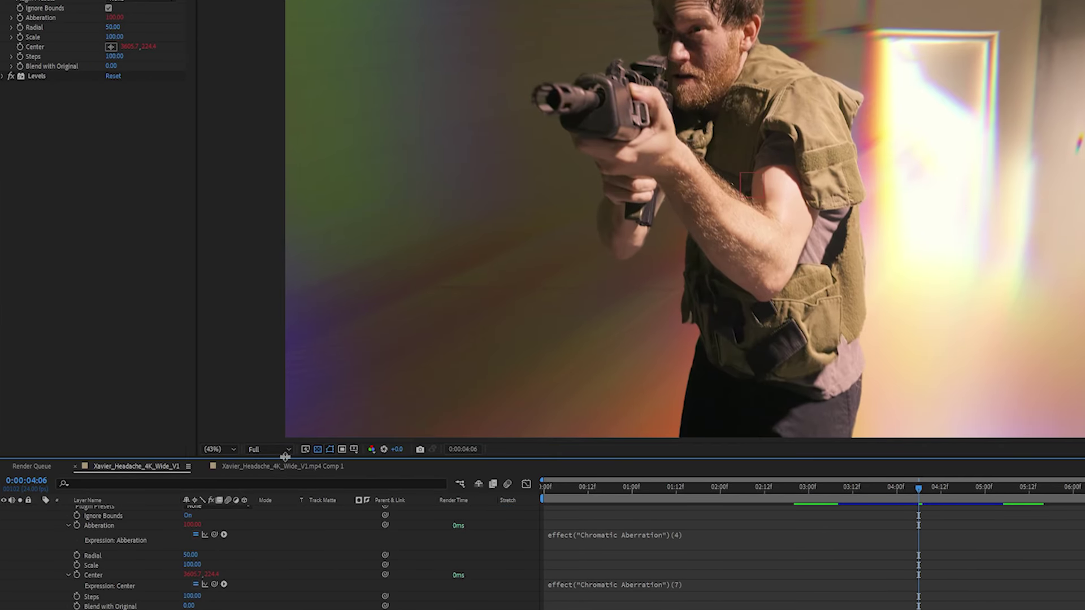
left_click_drag(285, 456, 285, 245)
left_click(697, 517)
type("wiggle(40,")
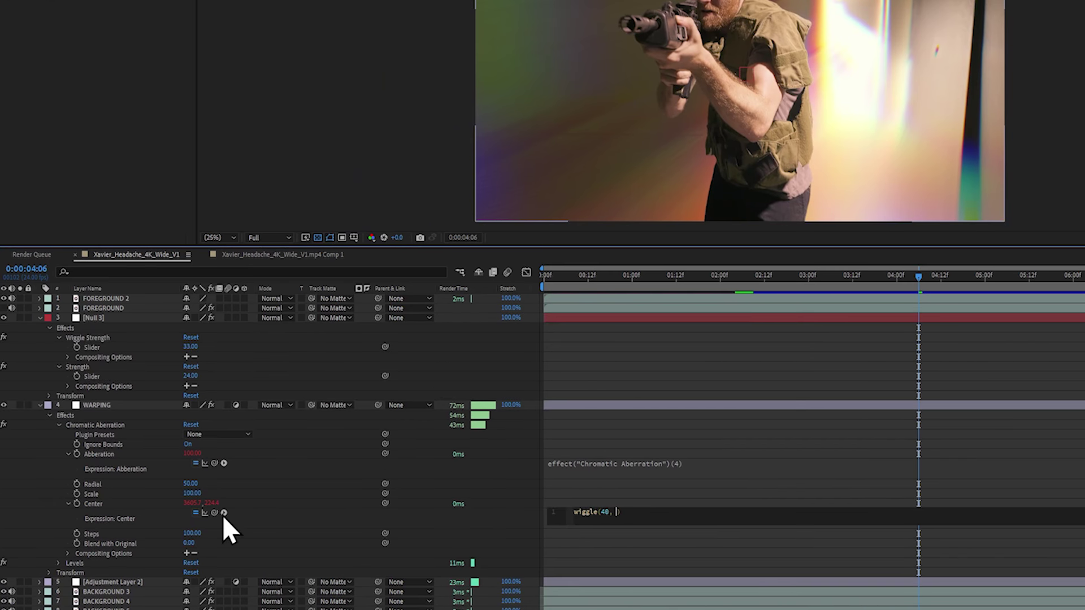
left_click_drag(215, 513, 56, 83)
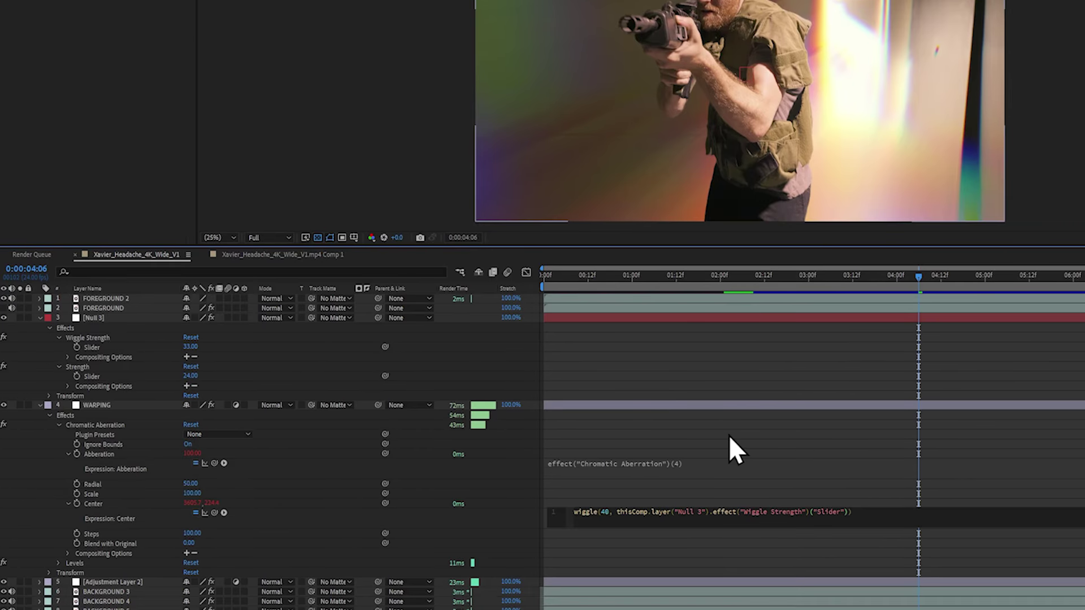
left_click(729, 436)
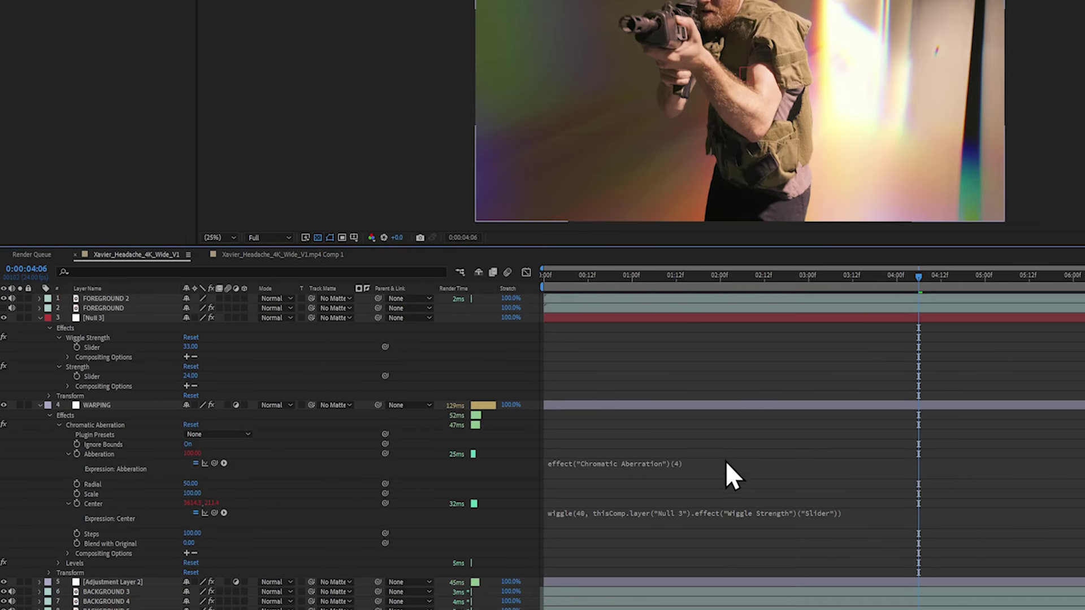
- Link WARPING's Aberration expression to Null 3's Strength slider and check the warp at another frame
left_click(725, 462)
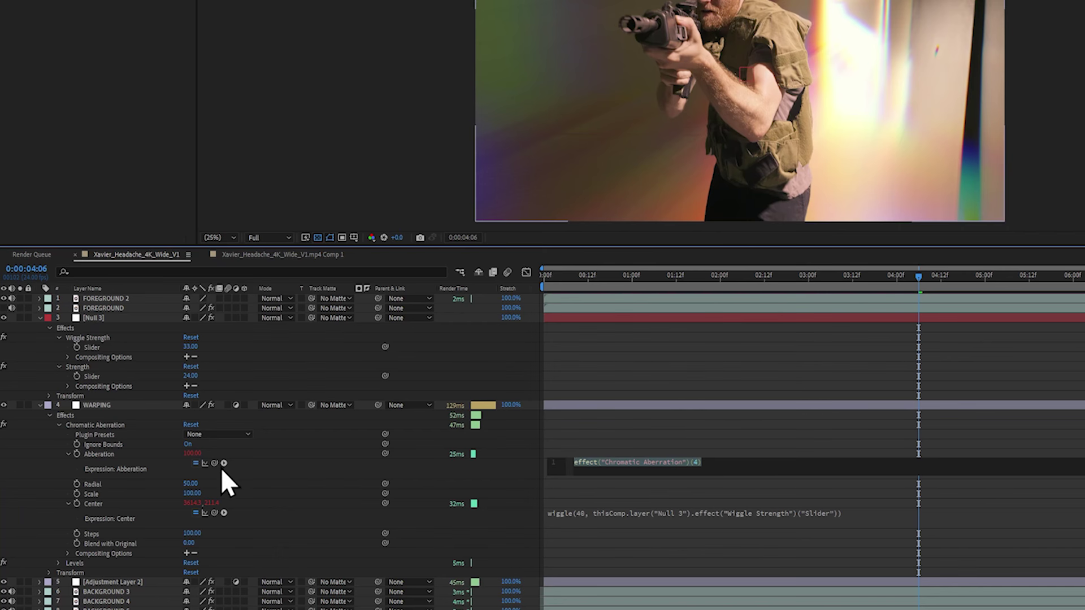
left_click_drag(215, 464, 133, 106)
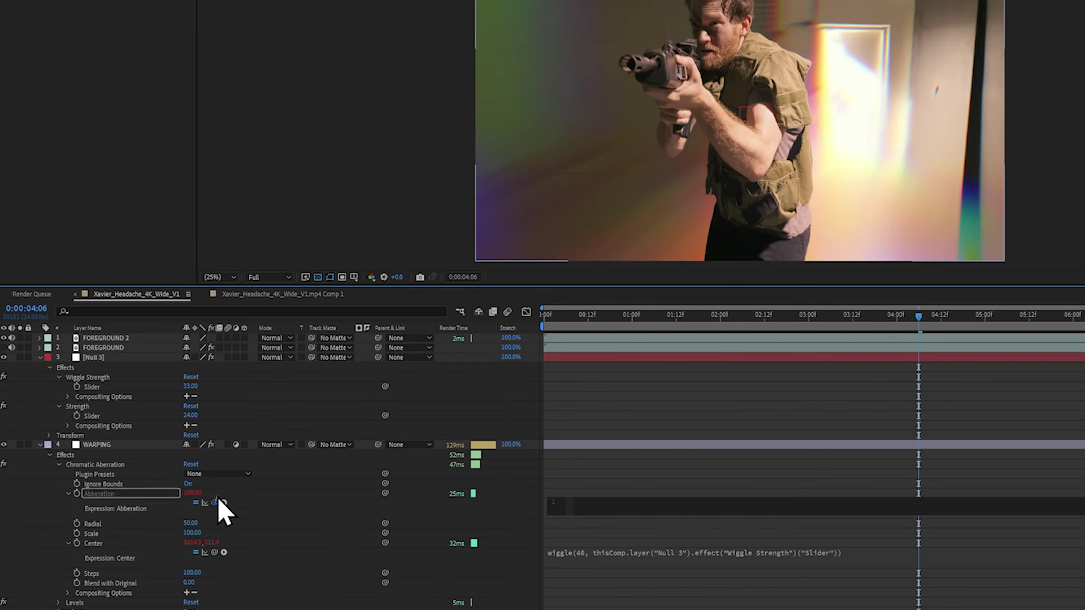
left_click_drag(134, 263, 48, 95)
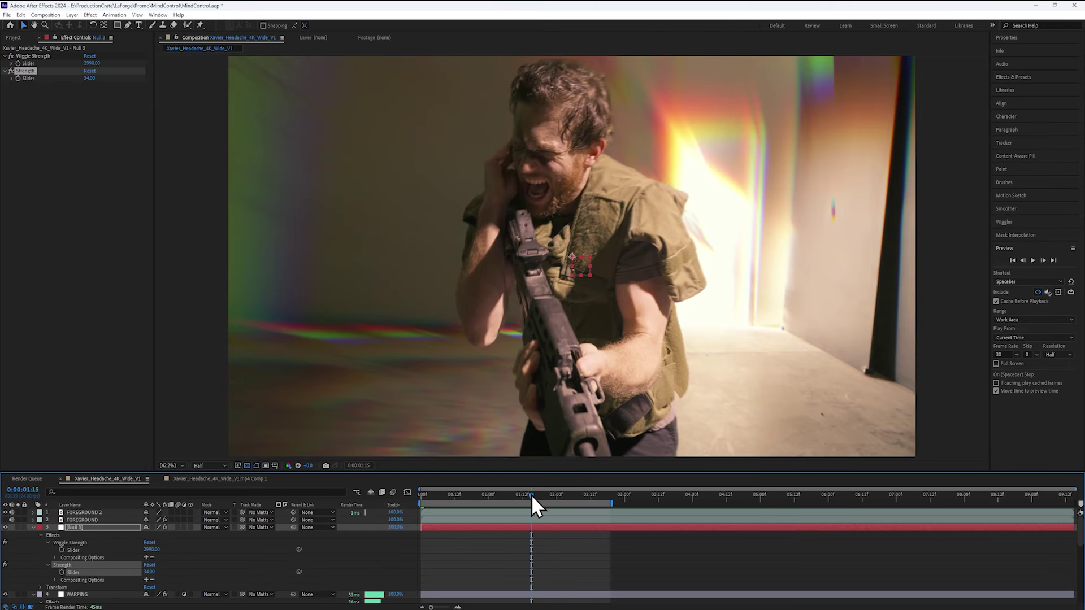
left_click_drag(531, 494, 548, 494)
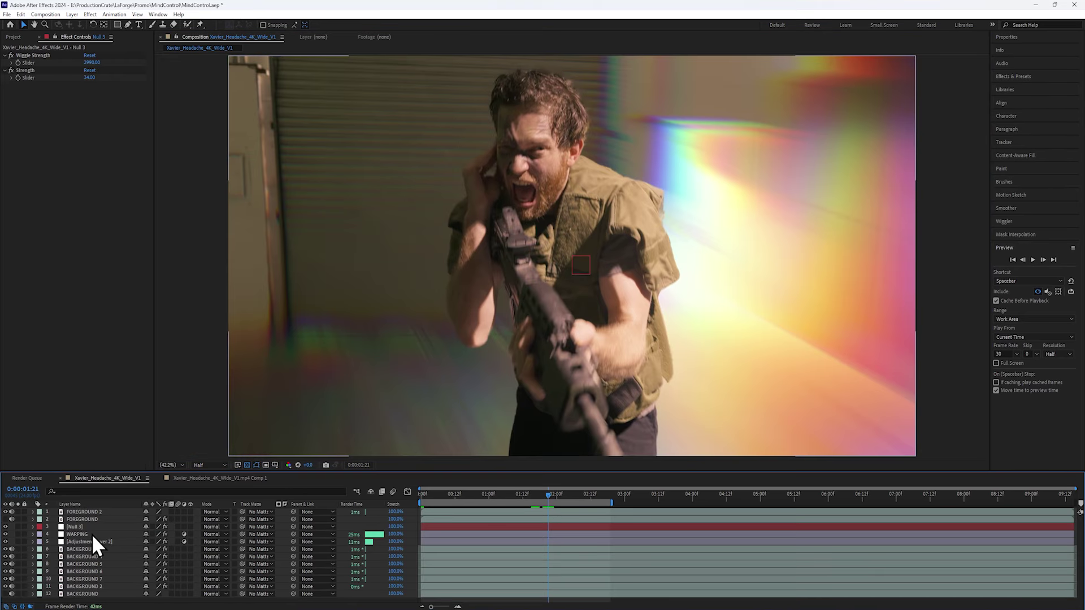
- Copy WARPING's Chromatic Aberration effect onto a new adjustment layer above all other layers
left_click(92, 534)
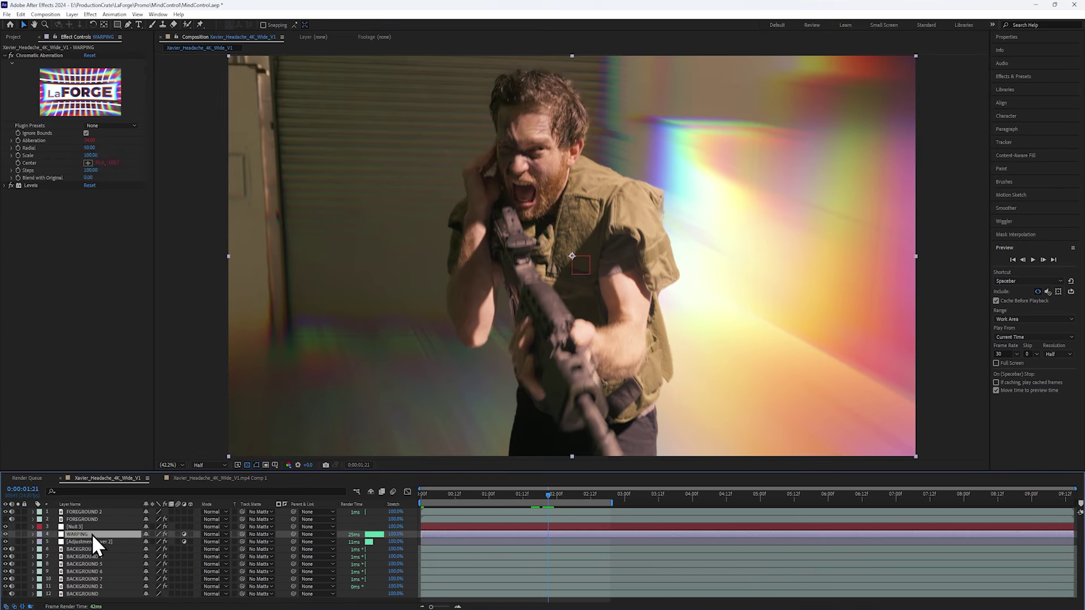
left_click(45, 57)
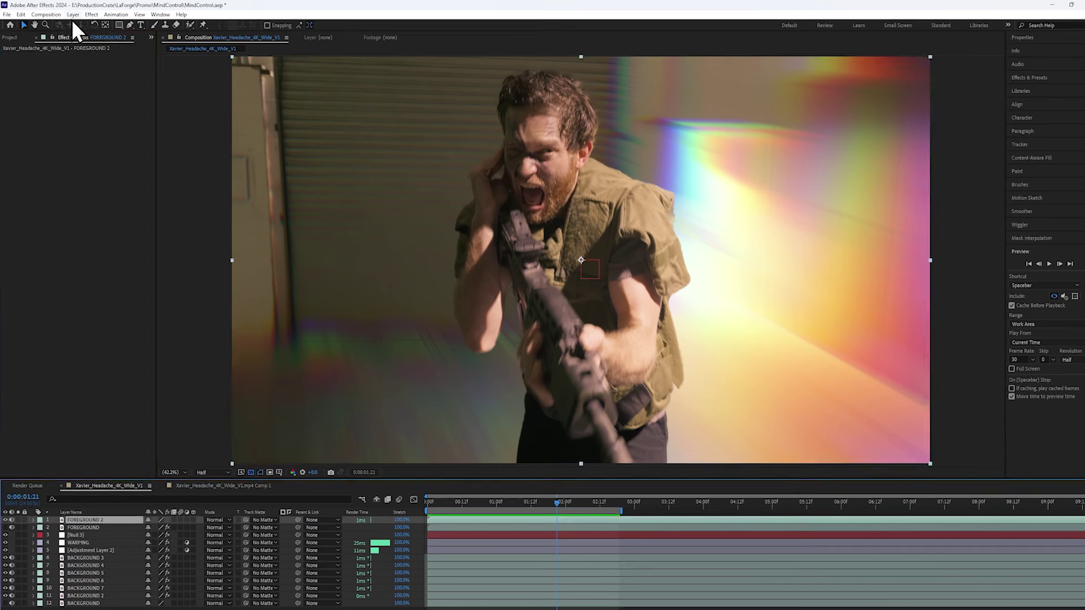
left_click(72, 15)
mouse_move(243, 30)
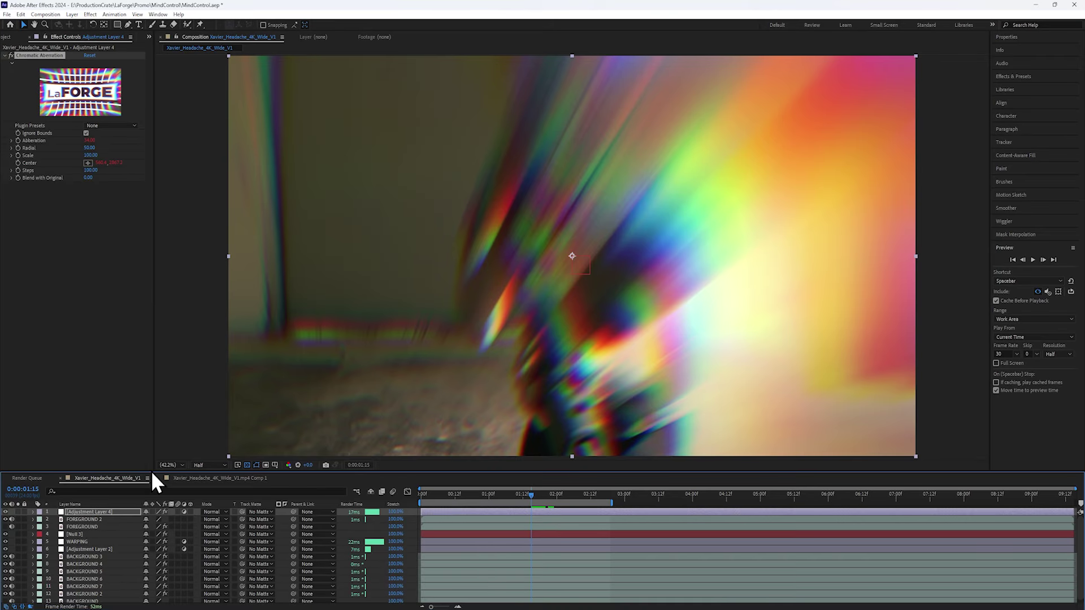
- Multiply Adjustment Layer 4's Aberration expression by 0.1, then reduce the multiplier to 0.02
left_click(33, 512)
left_click(41, 520)
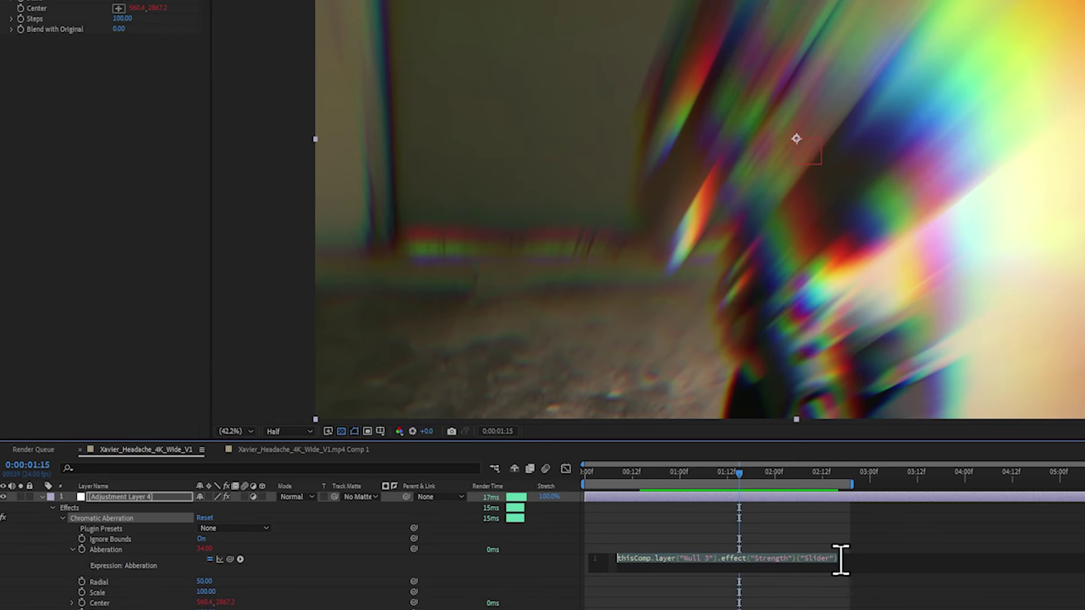
left_click(831, 537)
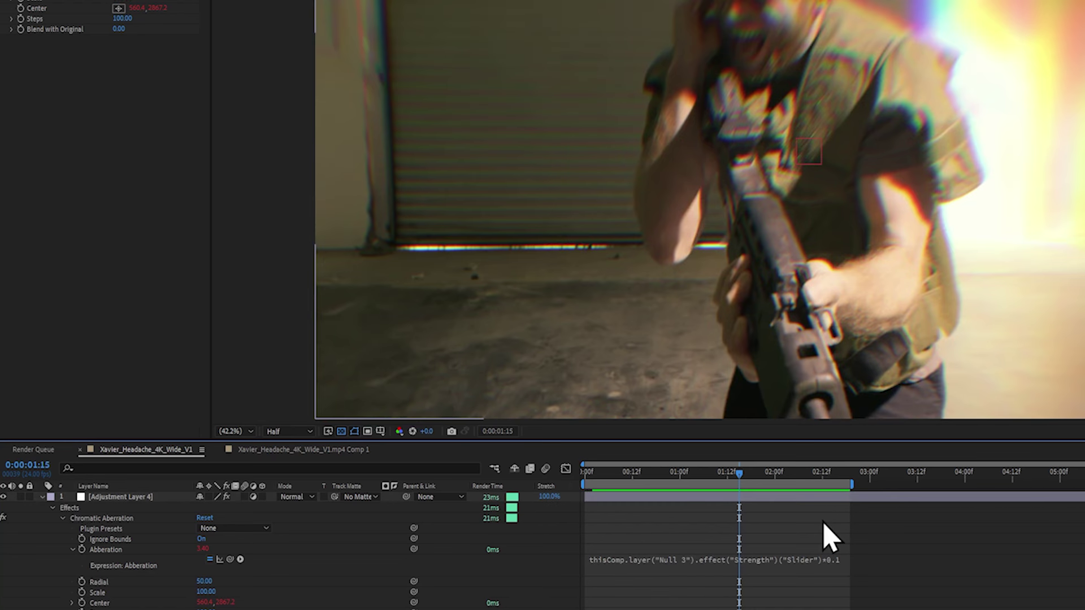
left_click(842, 558)
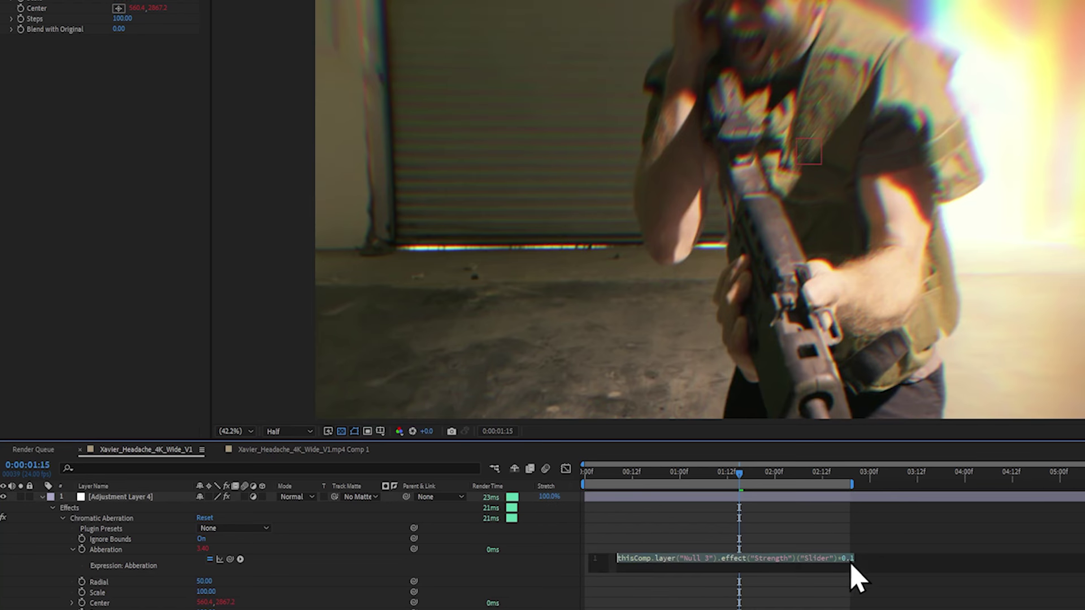
left_click(903, 540)
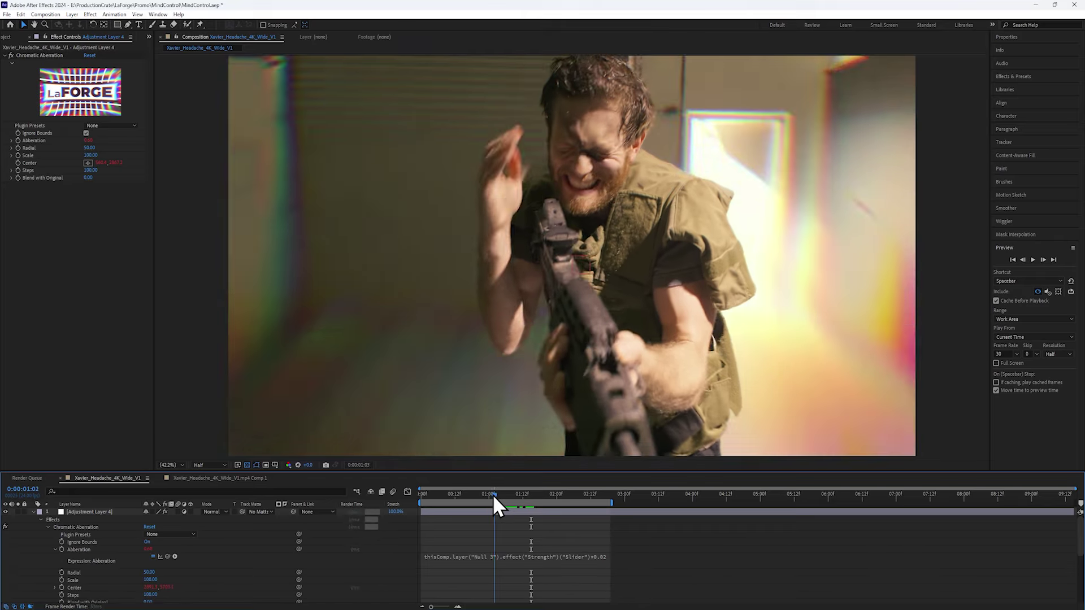
- Keyframe Null 3's Strength slider at several points along the timeline
left_click_drag(686, 473, 642, 476)
left_click_drag(463, 497, 446, 496)
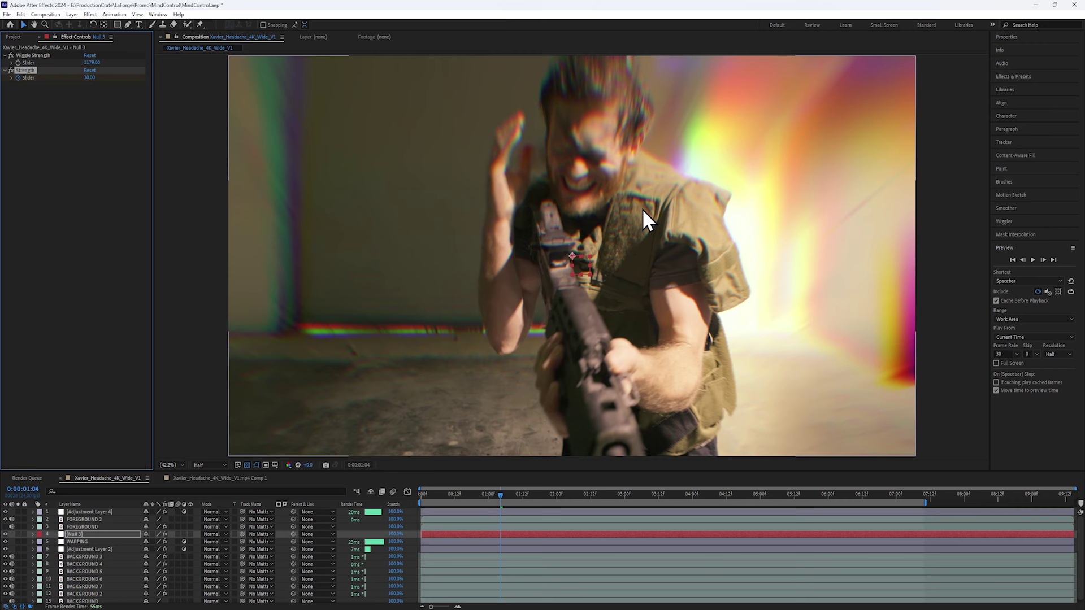
left_click_drag(500, 495, 568, 498)
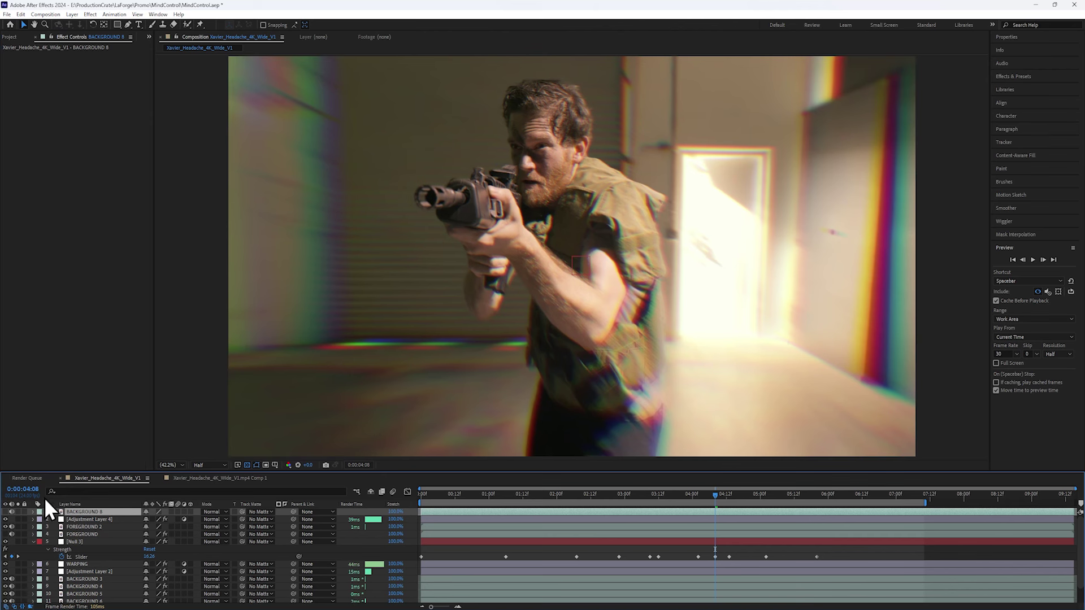
- Make the top BACKGROUND 8 layer visible and set its blending mode to Color
left_click(6, 512)
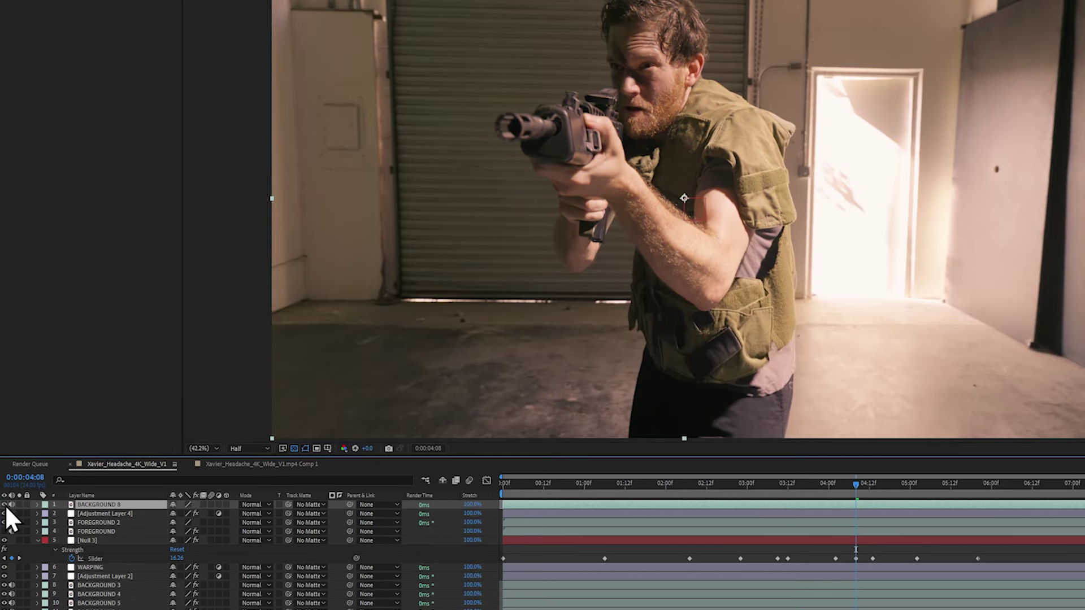
left_click(254, 511)
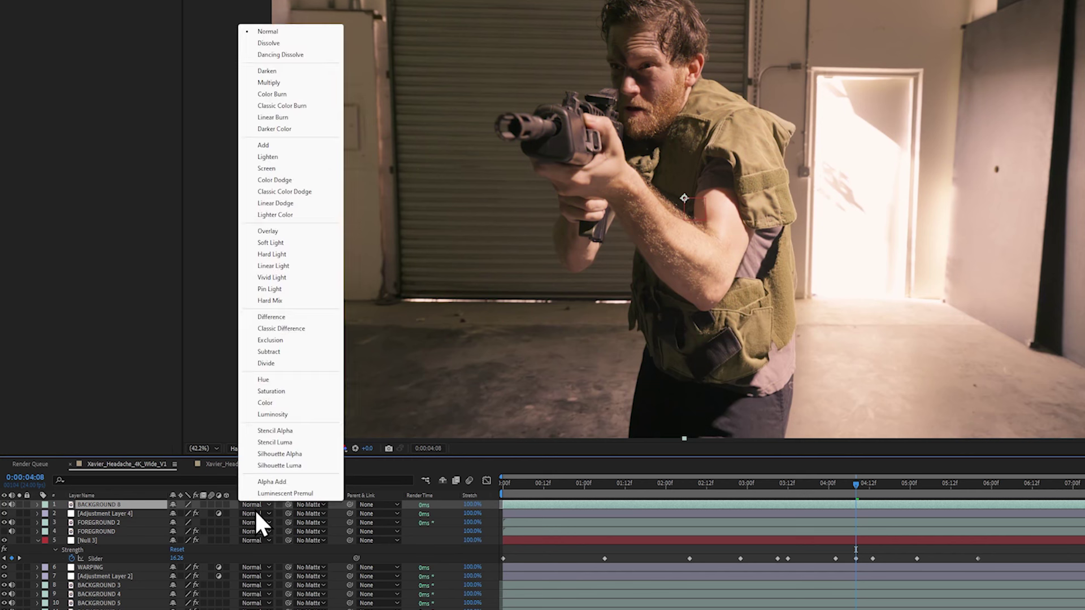
left_click(271, 404)
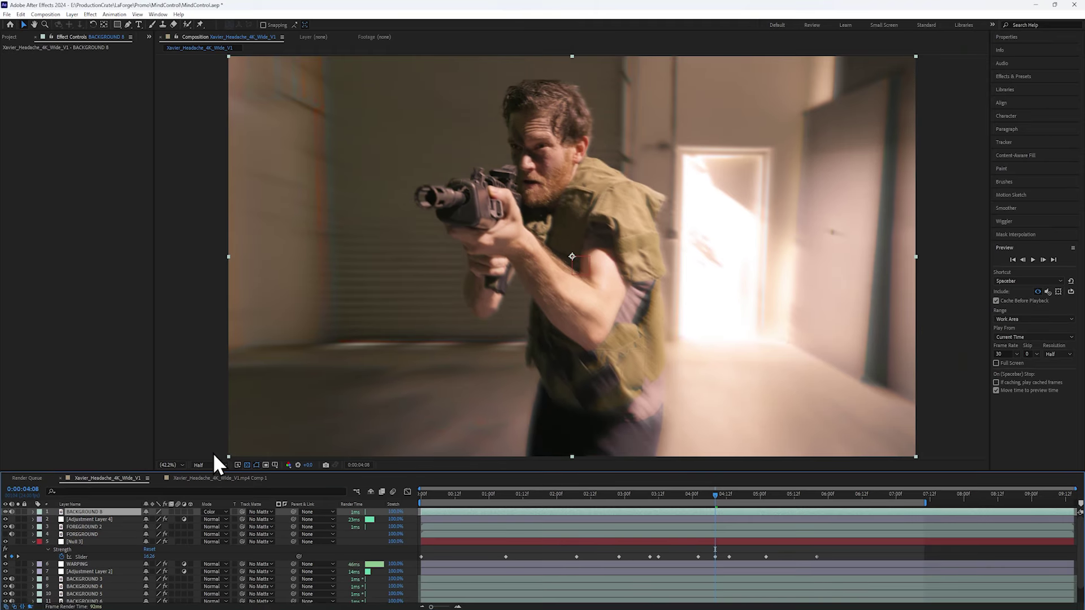
- Compare the shot with BACKGROUND 8 hidden and shown, reveal its Opacity and play the composition from the start
left_click(4, 512)
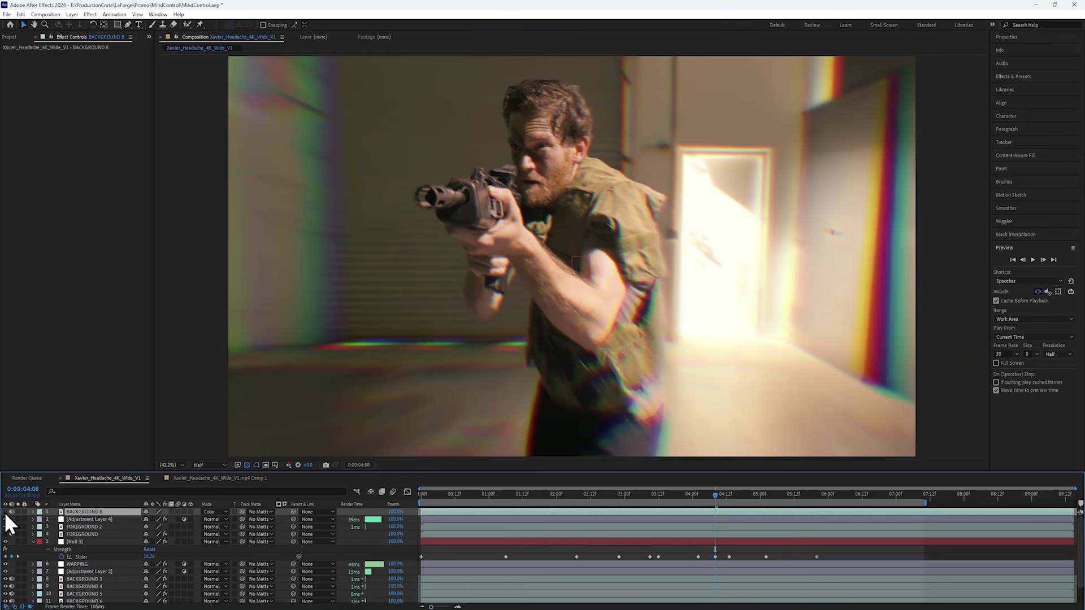
left_click(5, 512)
key("t")
key("Home")
key("space")
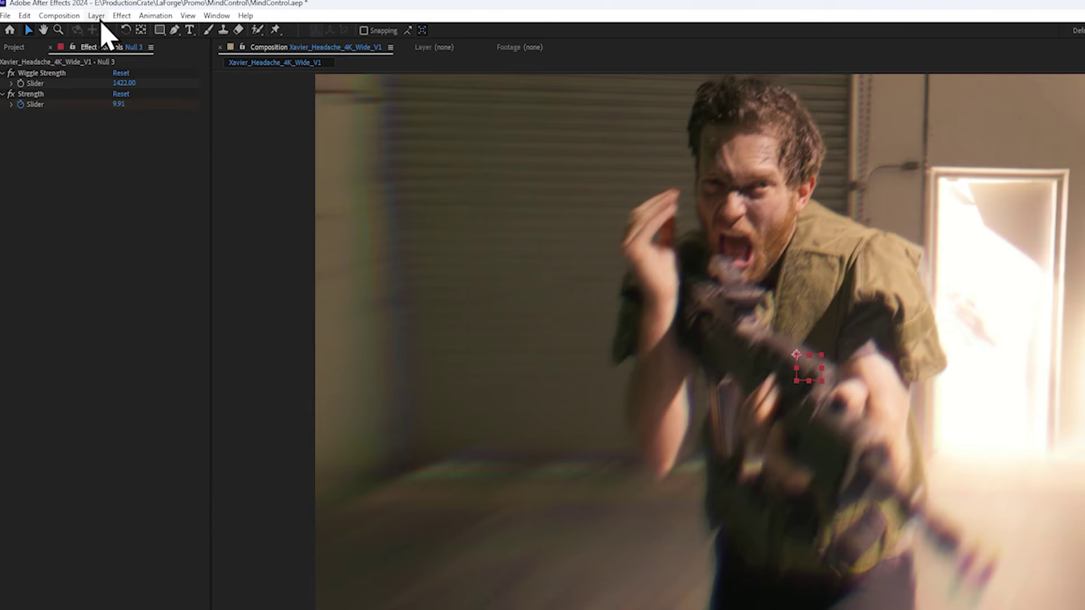
- Create another adjustment layer on top and apply the Distort effect Transform to it
left_click(97, 16)
mouse_move(109, 35)
left_click(332, 114)
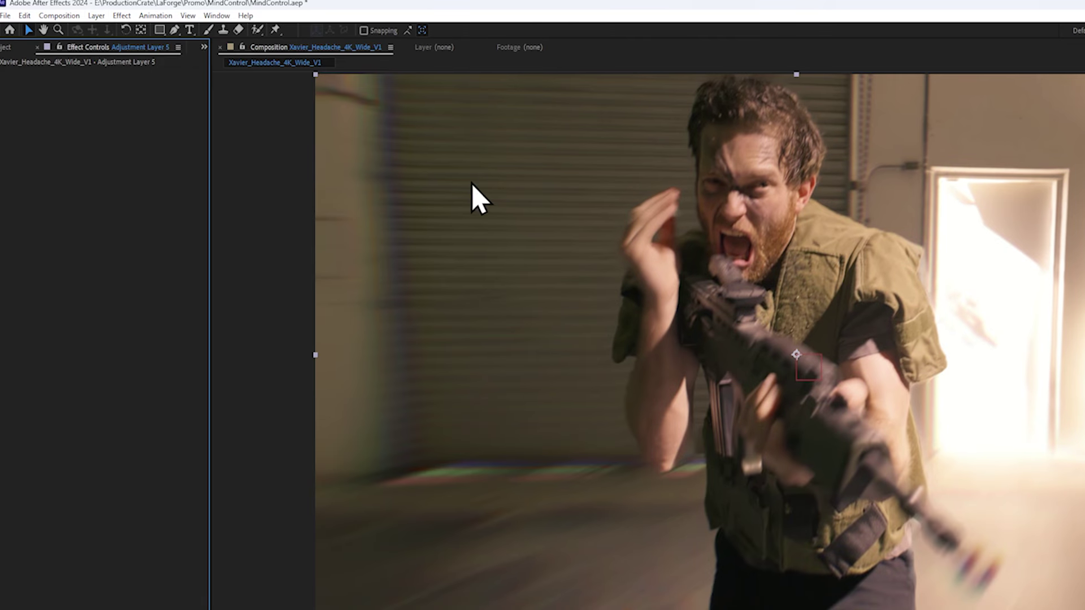
right_click(103, 148)
mouse_move(148, 97)
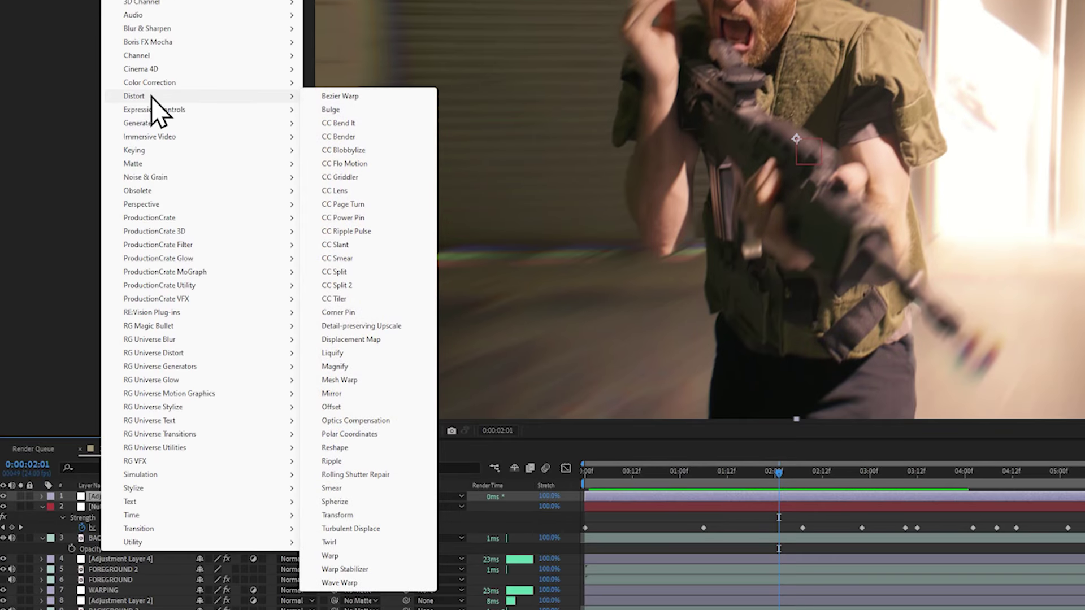
left_click(339, 514)
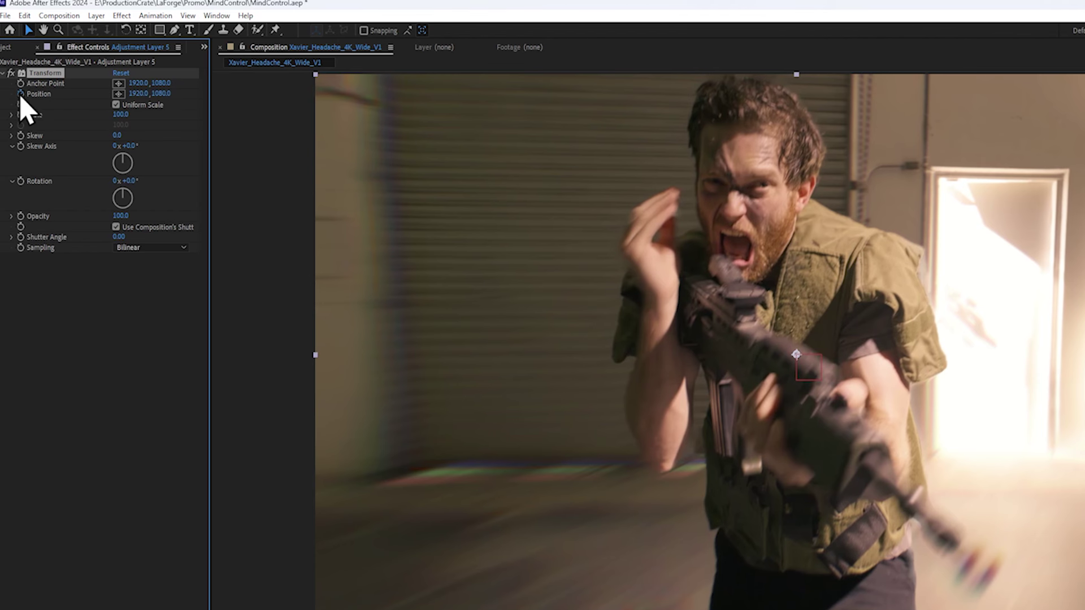
- Set the Transform effect's Position expression to a wiggle with frequency 40 and its amount linked to Null 3's Strength slider
left_click(21, 94)
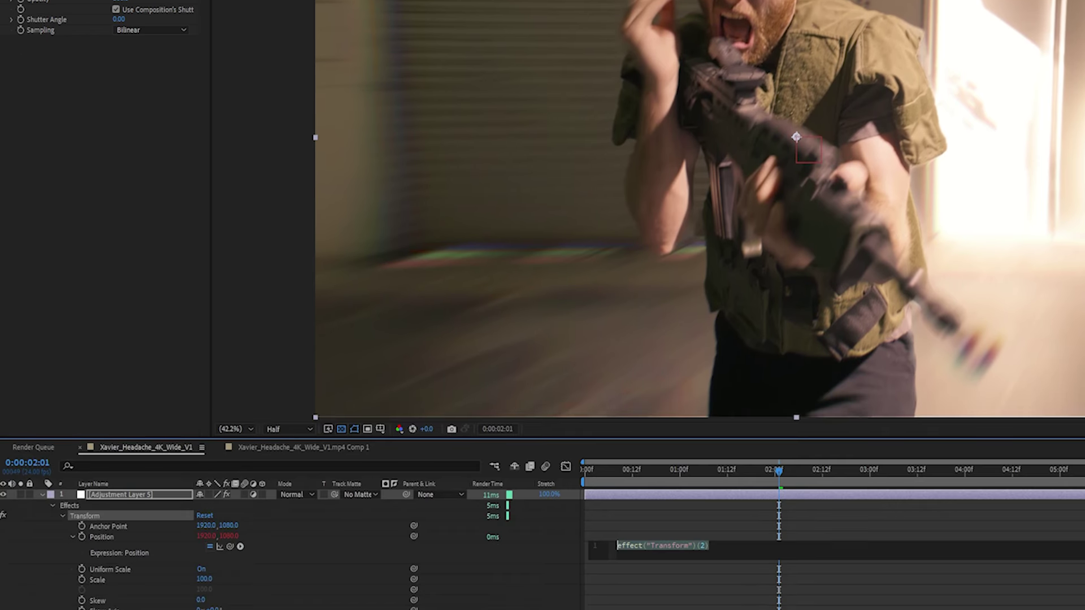
type("wiggl")
key("Return")
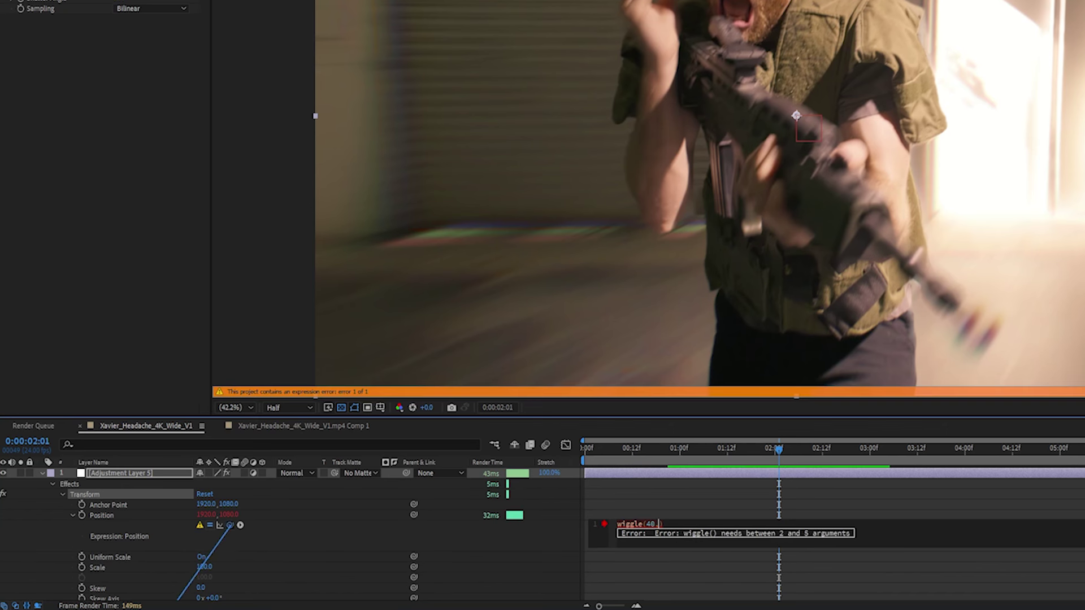
left_click_drag(183, 600, 130, 519)
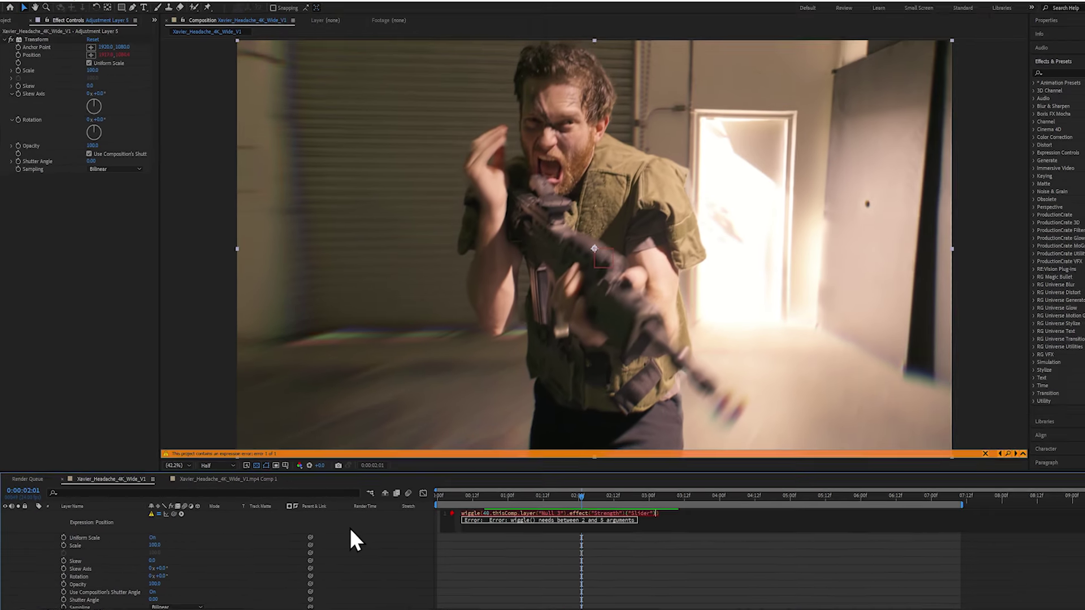
left_click(474, 519)
scroll(486, 540, "up", 2)
left_click_drag(557, 499, 577, 496)
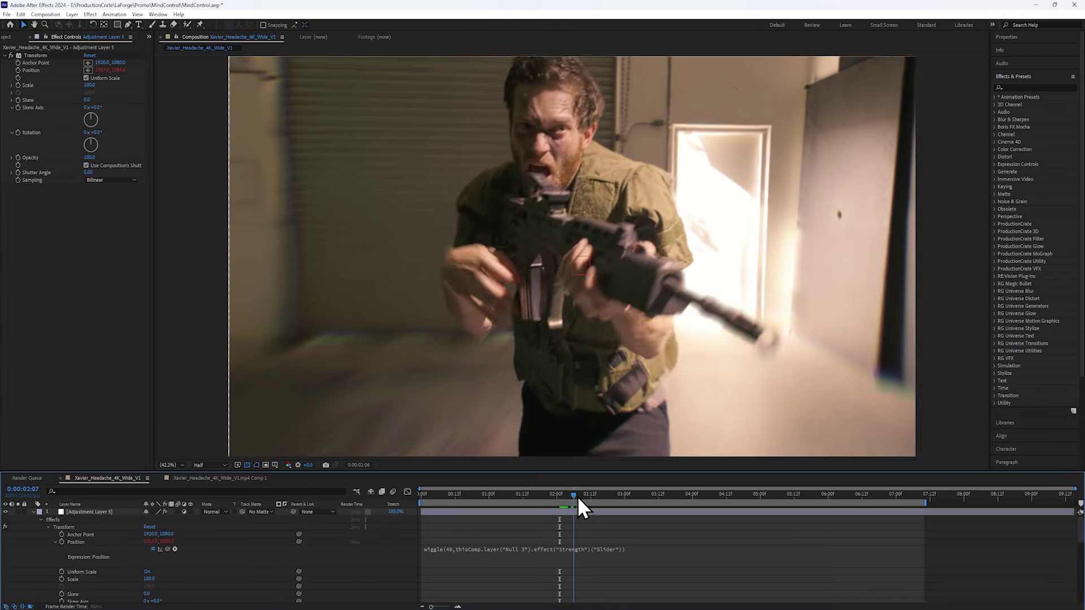